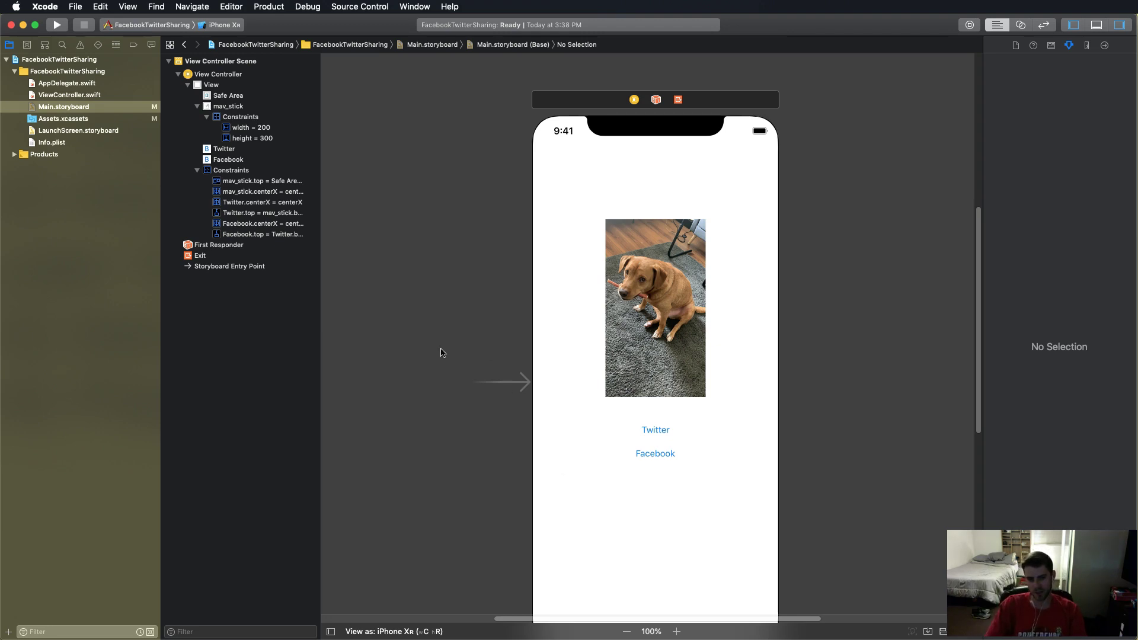
Select the Facebook button in the Main.storyboard layout beside ViewController.swift
click(859, 284)
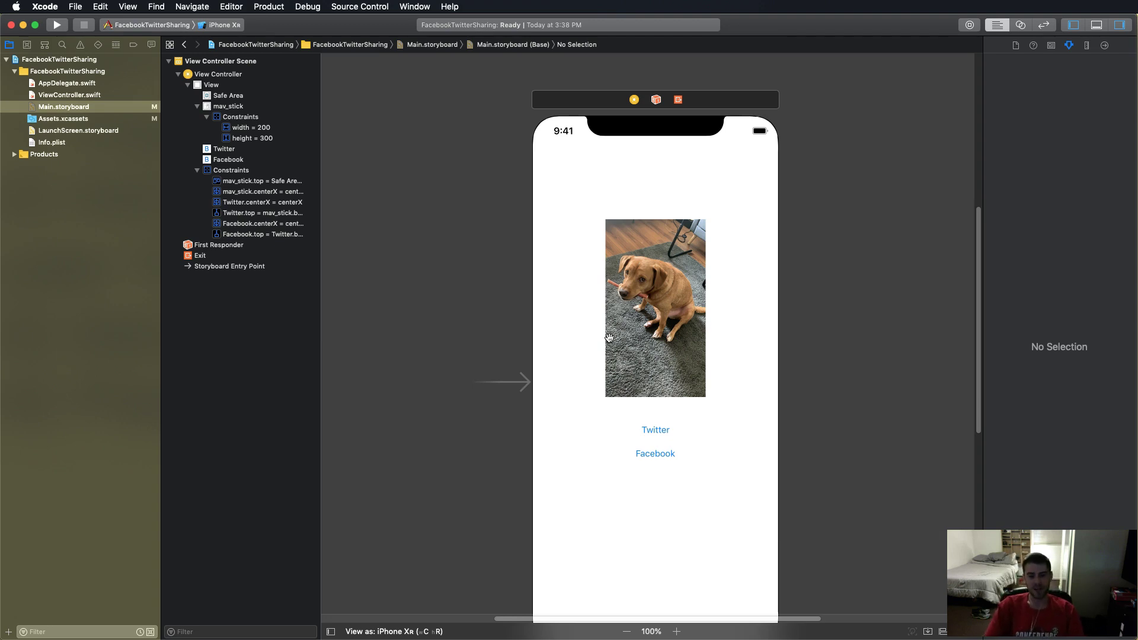
click(658, 431)
click(667, 449)
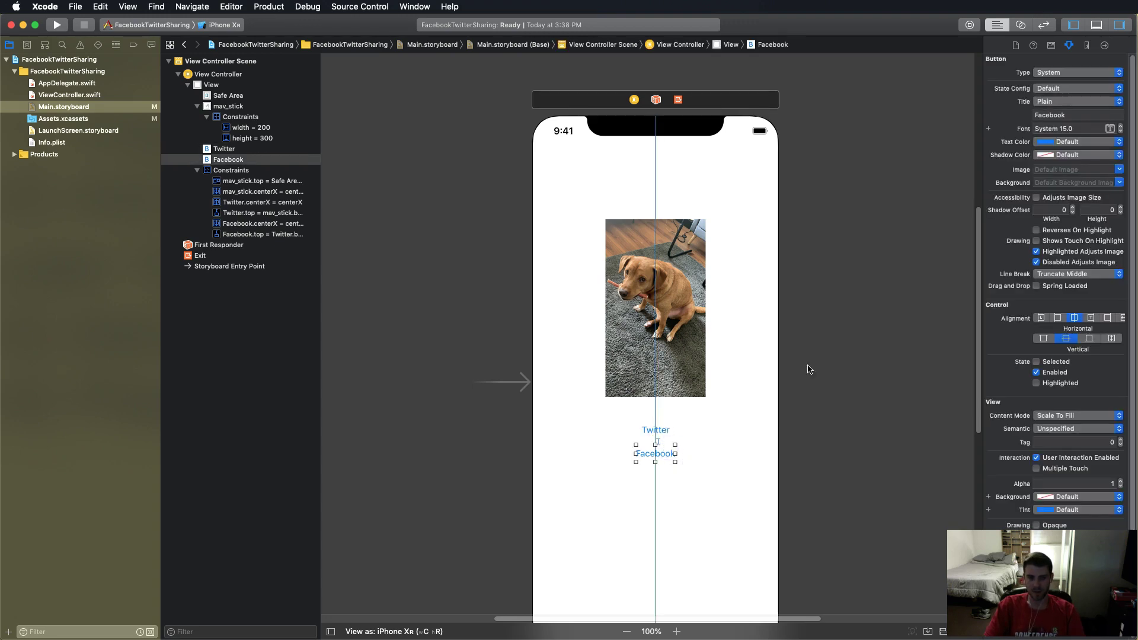
Show ViewController.swift beside the layout with a blank line at the top of the class
click(1021, 26)
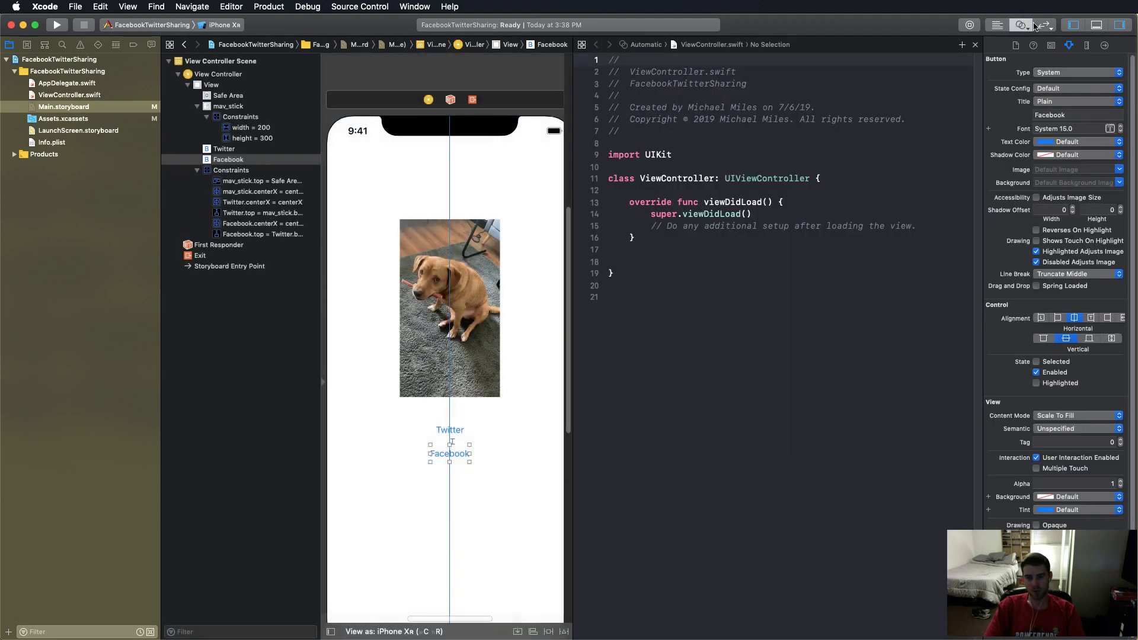
click(666, 260)
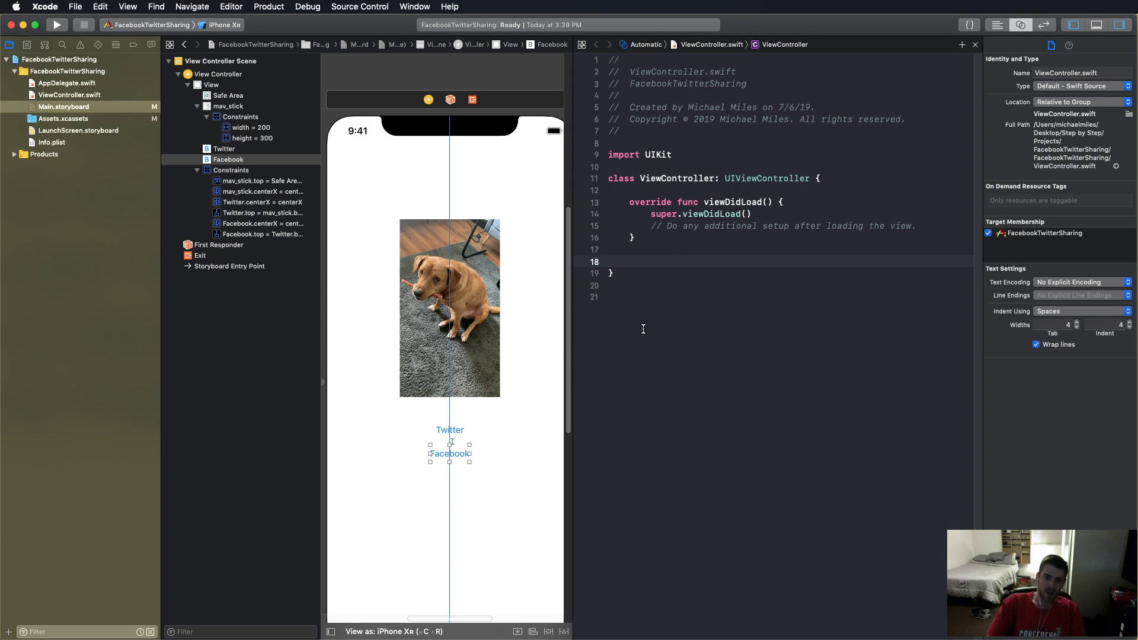
click(839, 178)
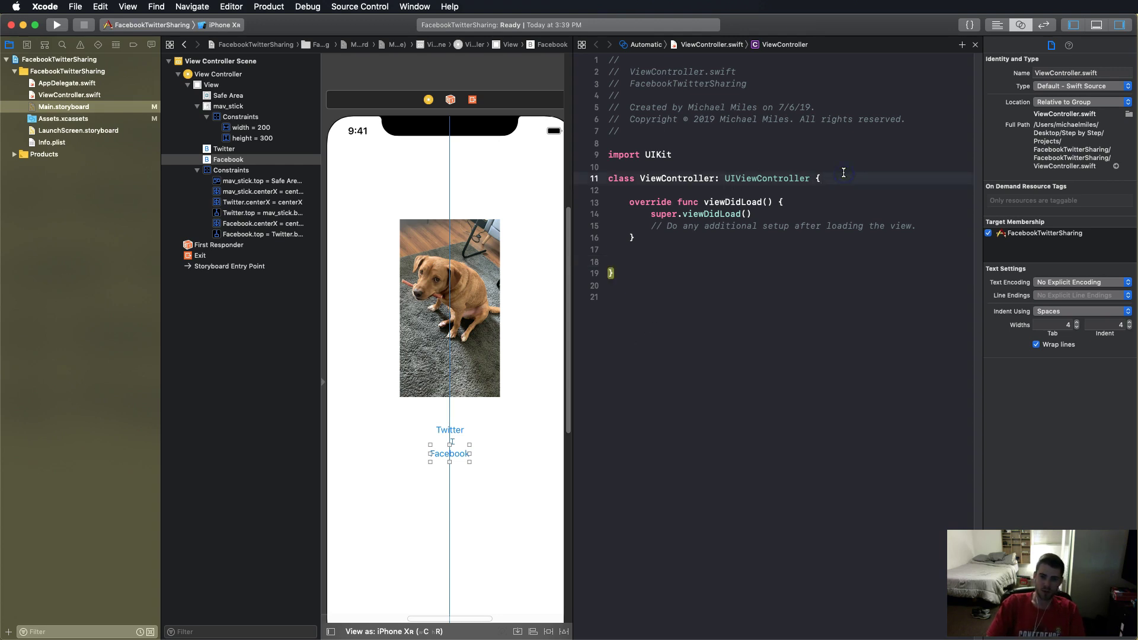
key(Return)
key(Return)
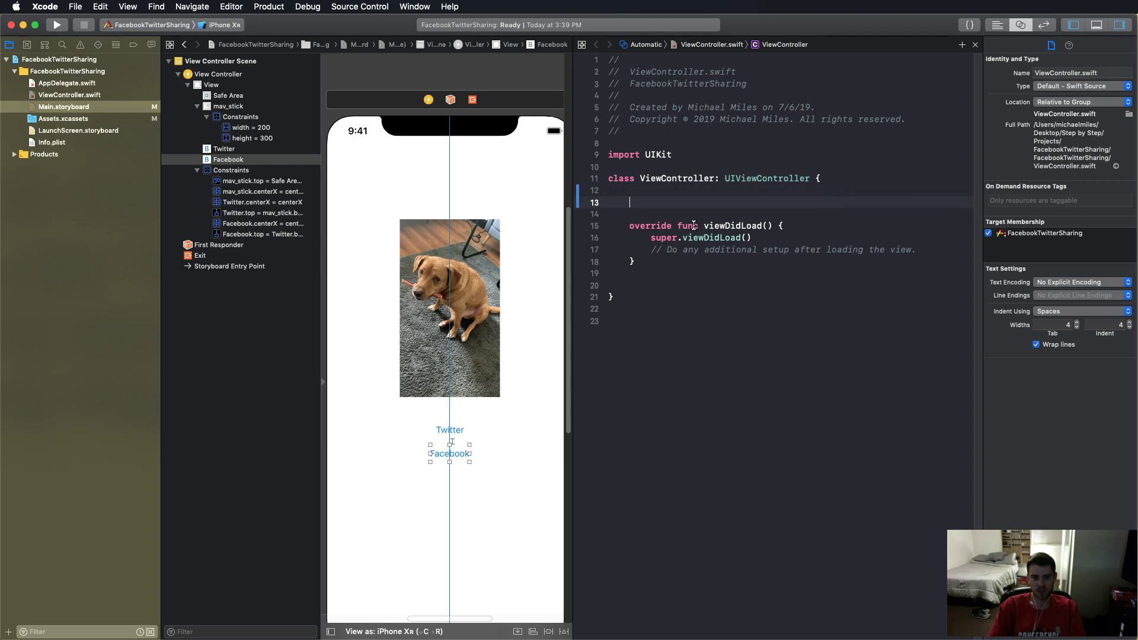
Connect the dog image view as outlet maverickImageView, leaving a blank line after viewDidLoad
click(495, 292)
drag(495, 292, 678, 198)
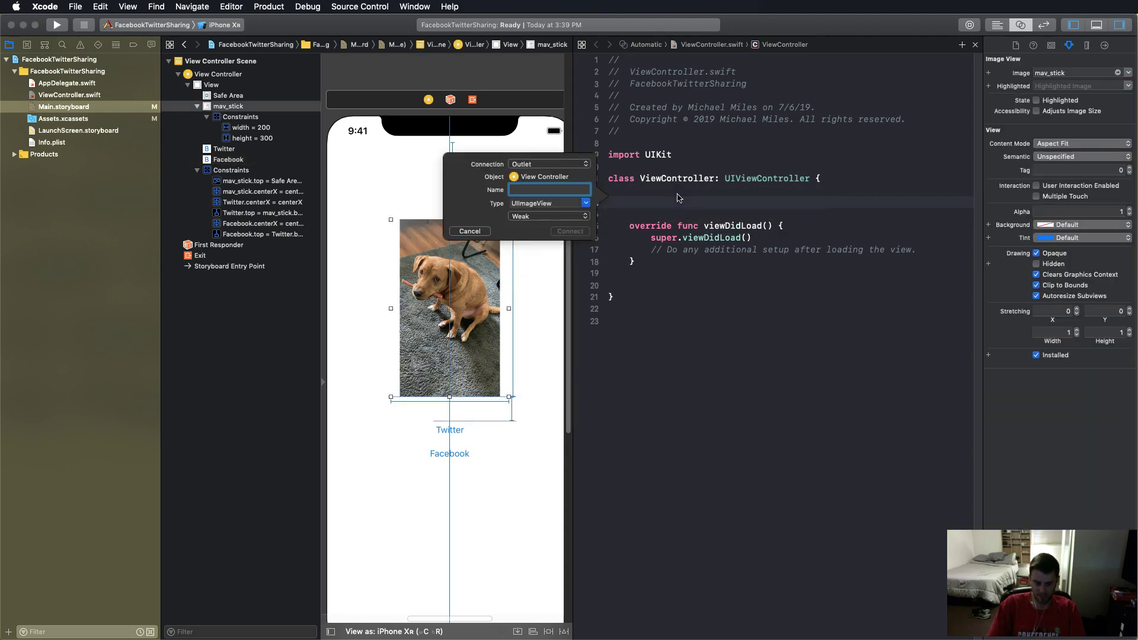
text(maverickImageView)
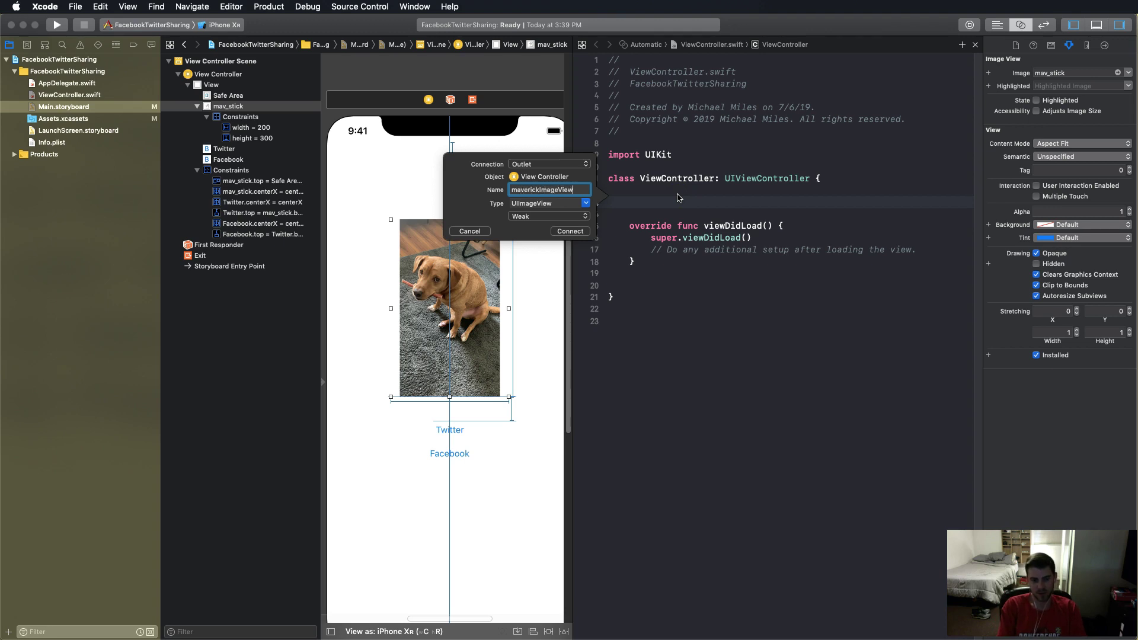
key(Return)
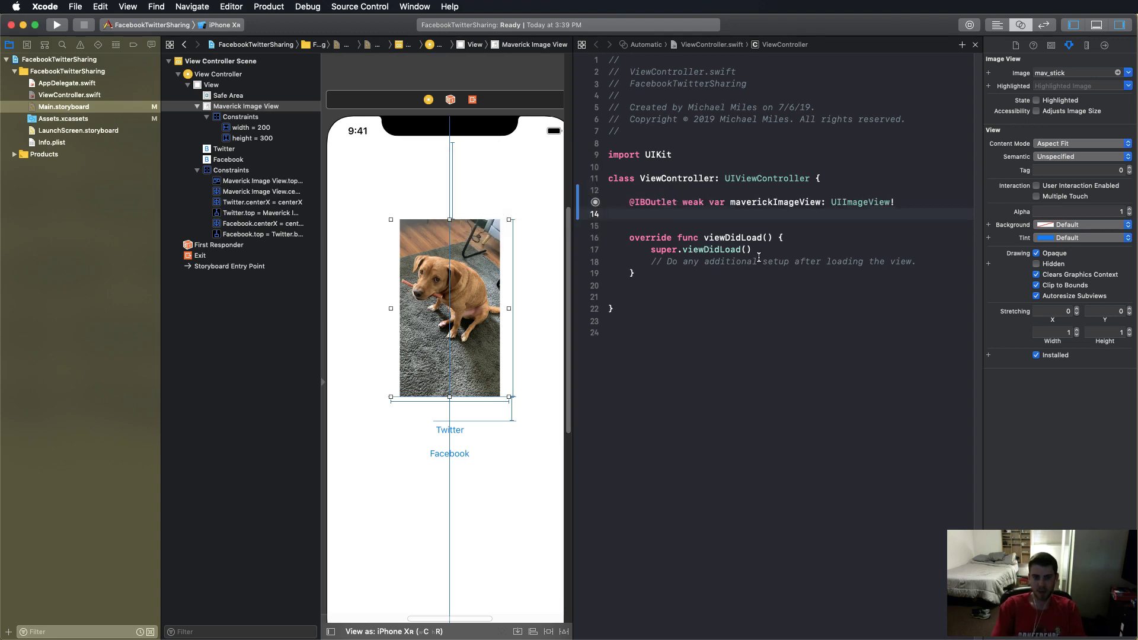
click(748, 217)
key(BackSpace)
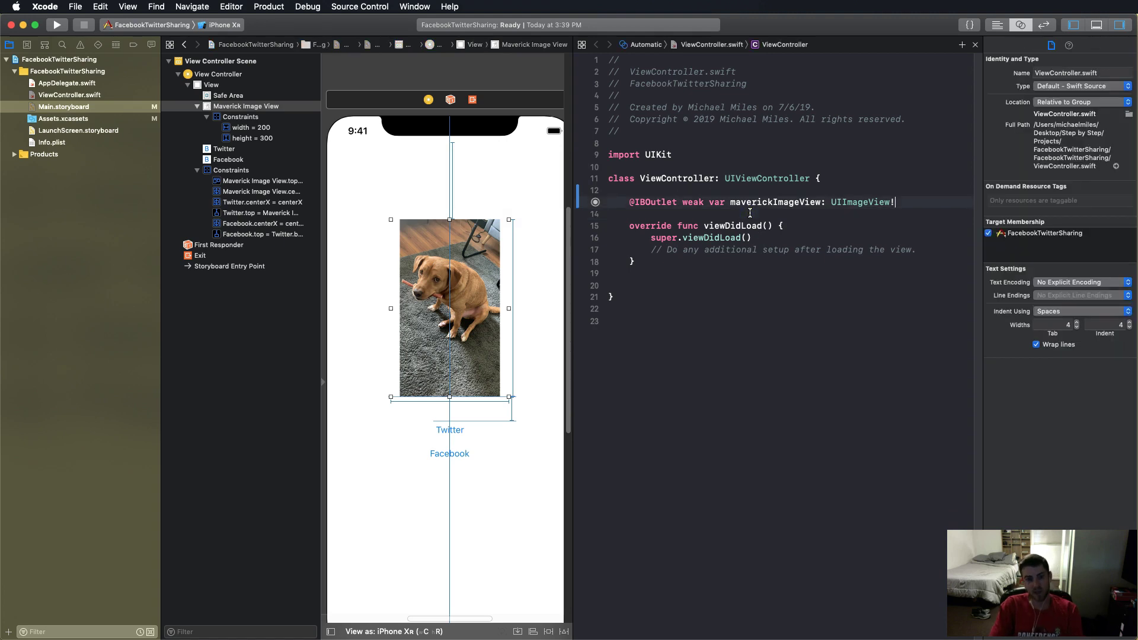
click(727, 276)
key(Return)
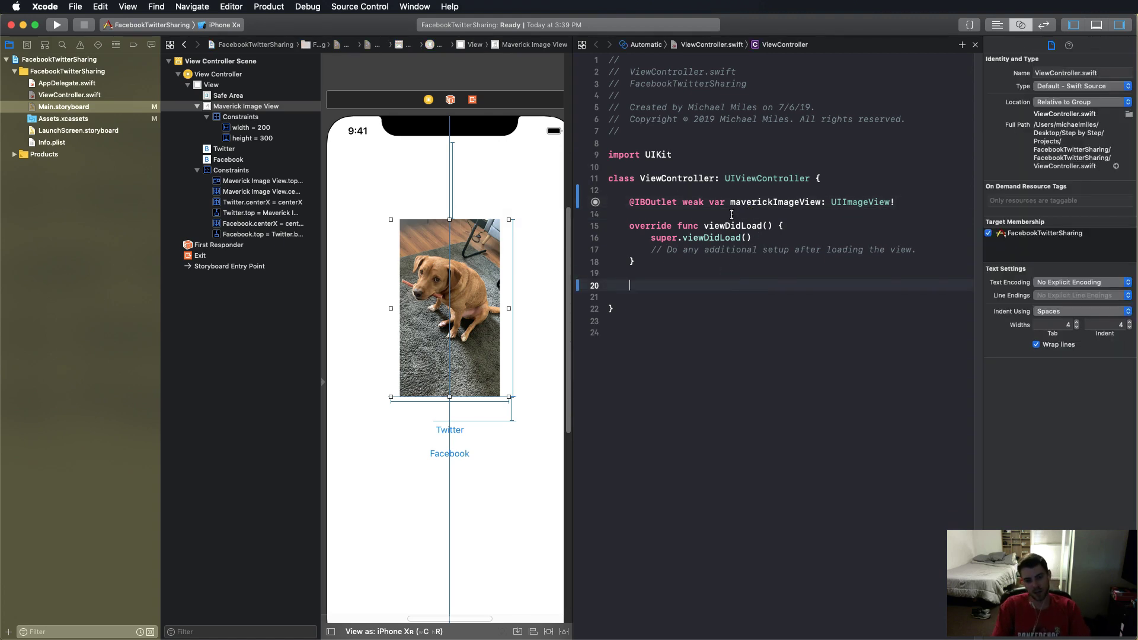
Connect the Twitter button to a new action named twitterButtonPressed
click(515, 433)
click(450, 430)
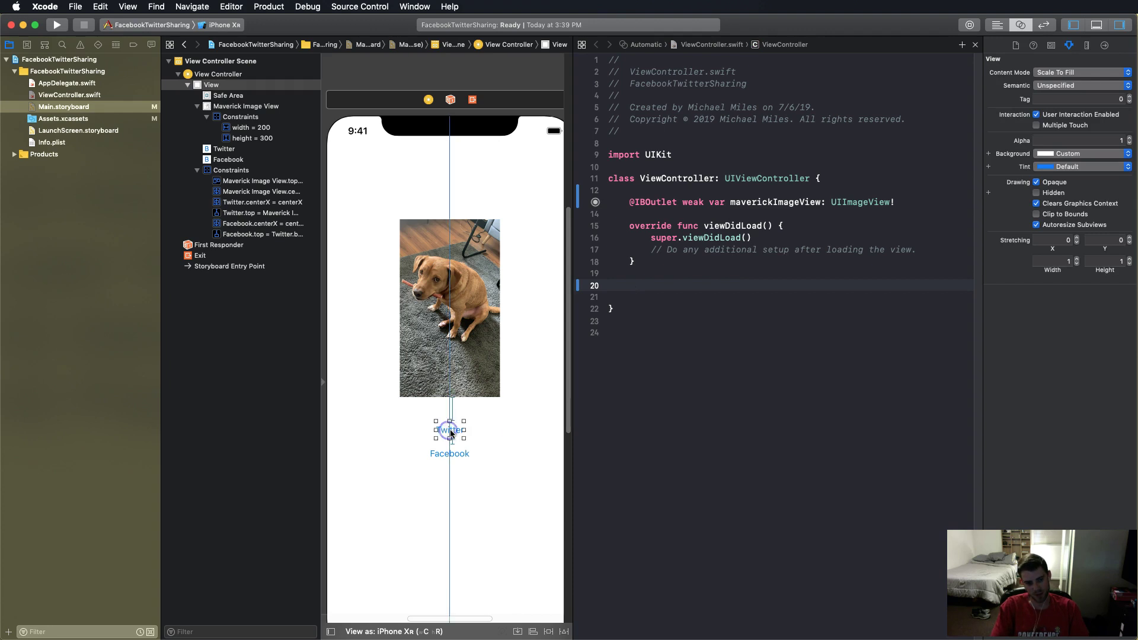
drag(451, 430, 668, 282)
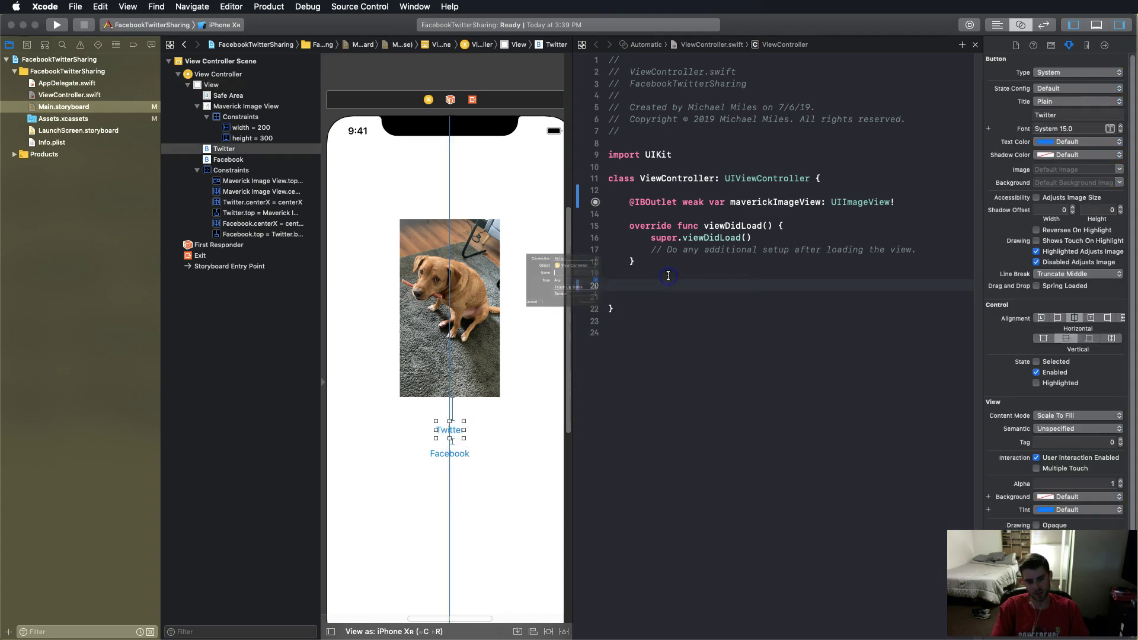
text(twitterButtonPressed)
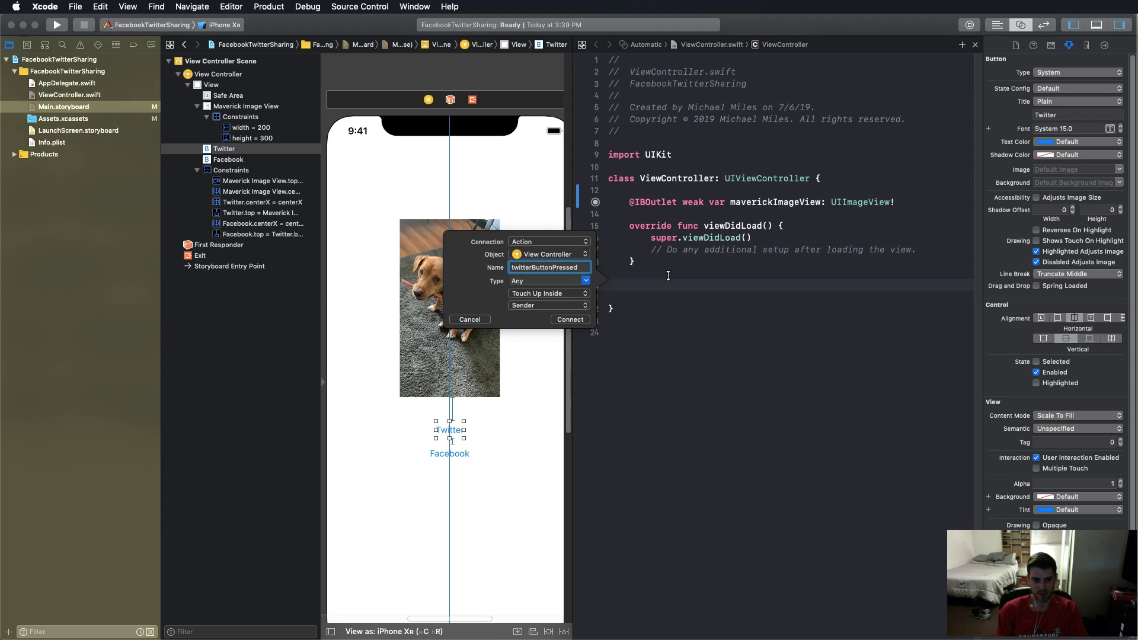
key(Return)
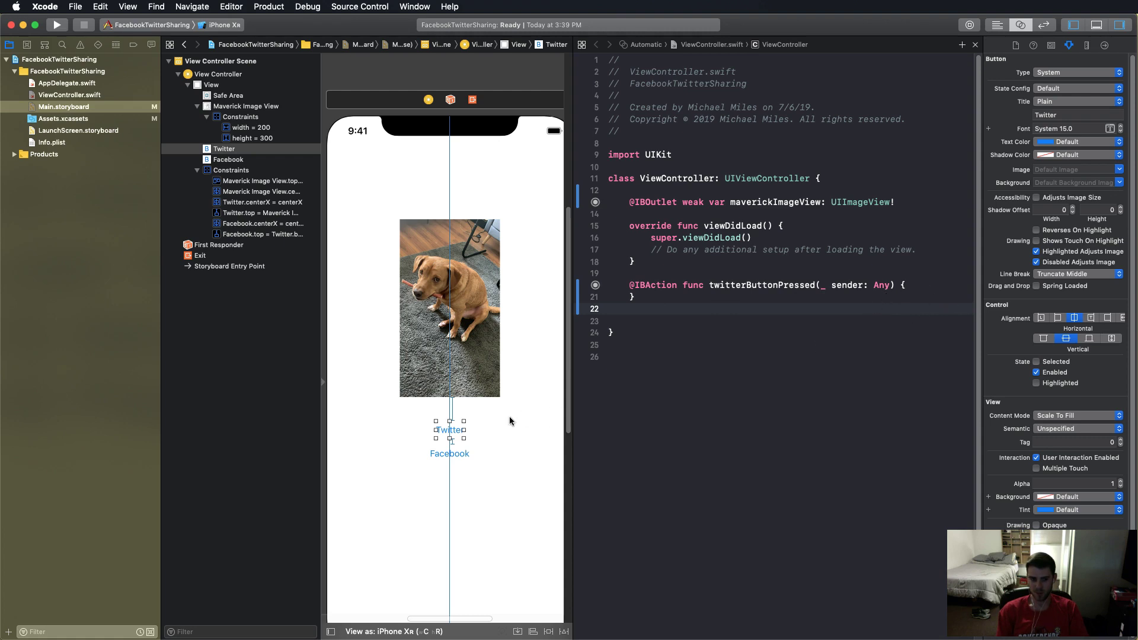
Connect the Facebook button to a new action named facebookButtonPressed below the Twitter action
click(457, 452)
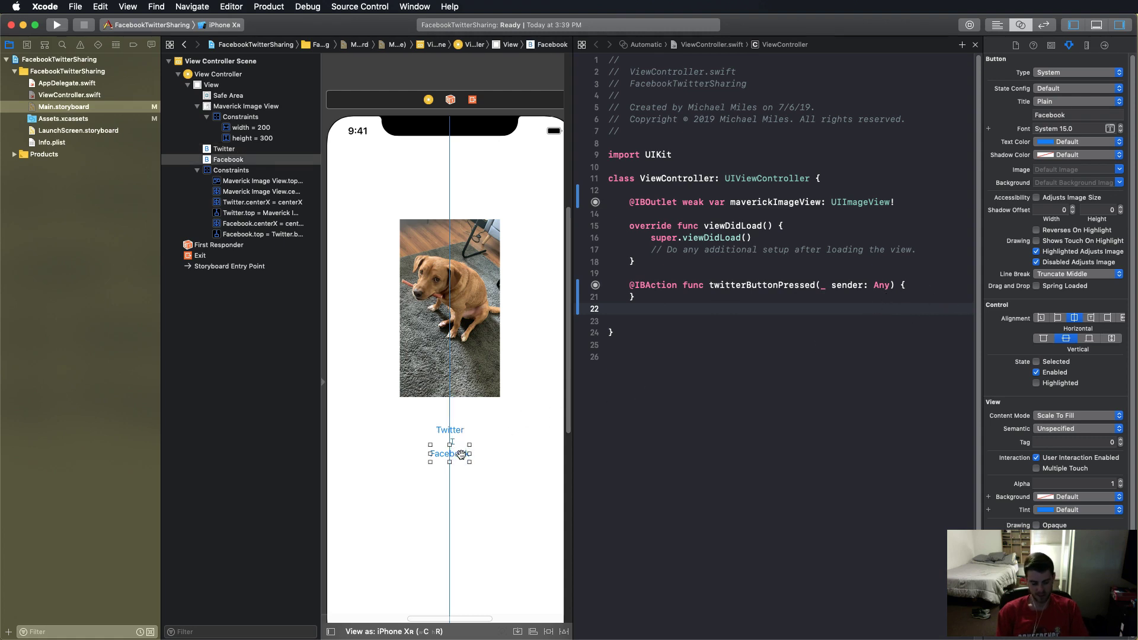
drag(460, 454, 650, 313)
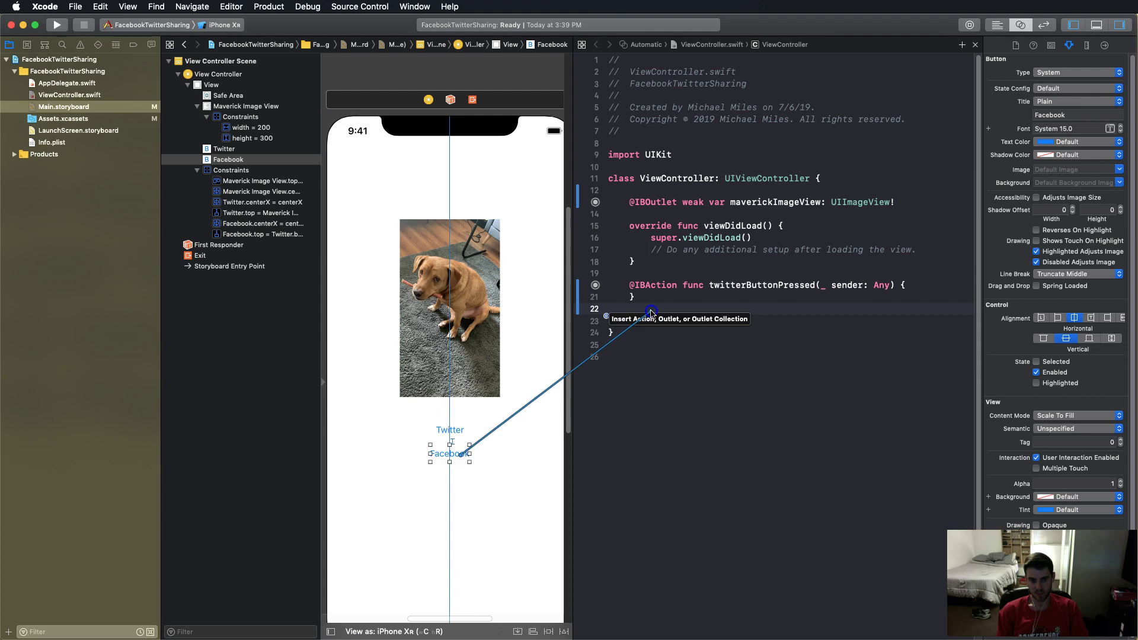
text(facebookButtonP)
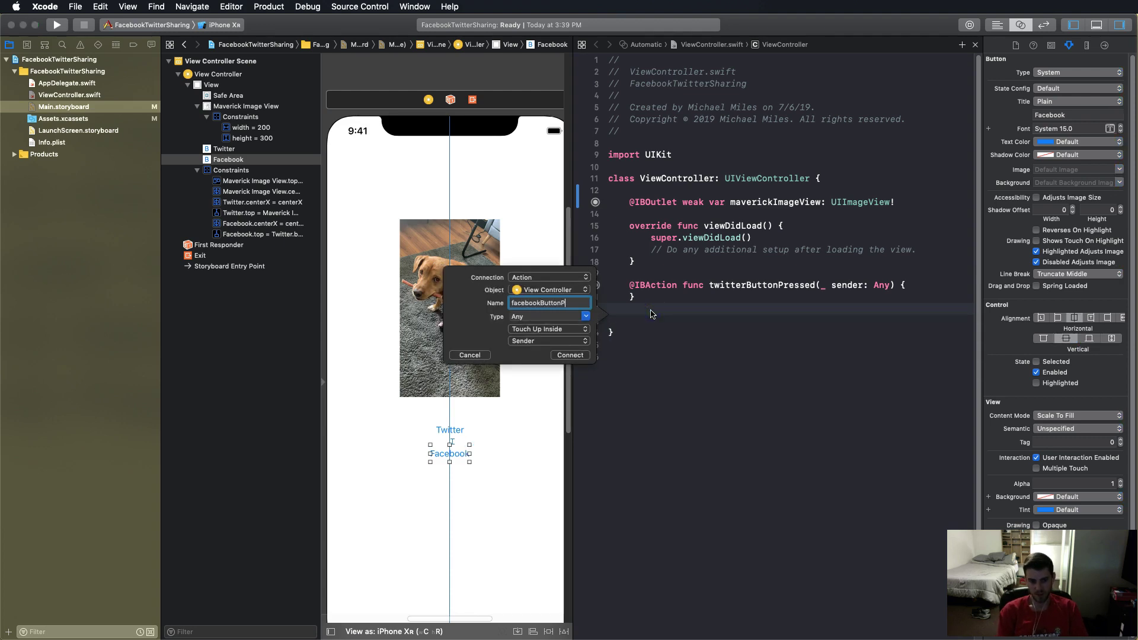
text(ressed)
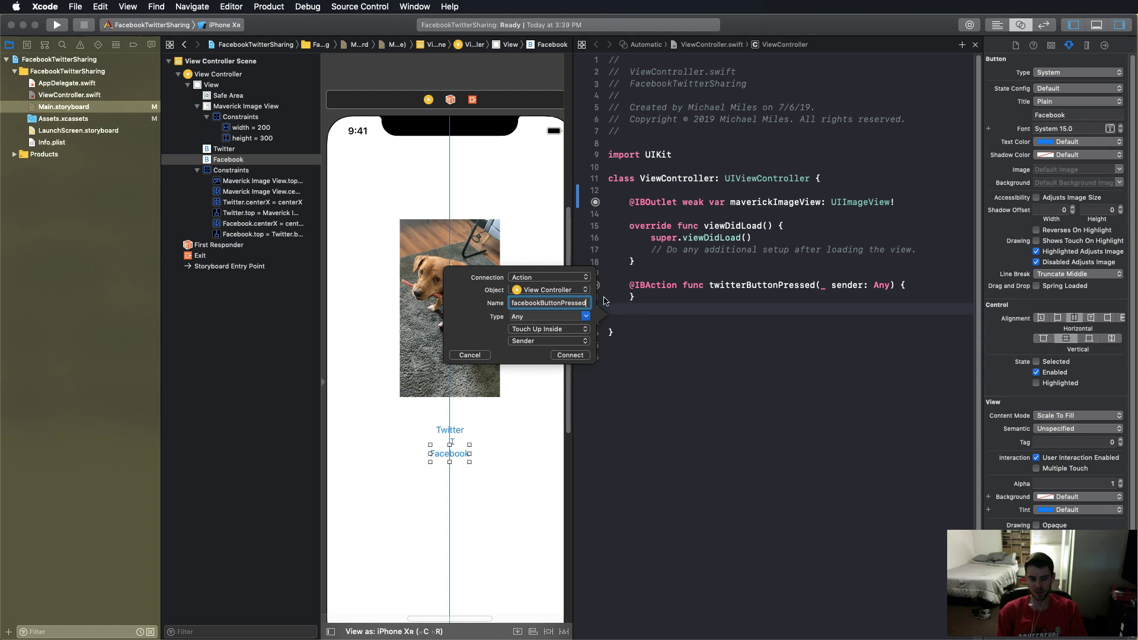
click(570, 354)
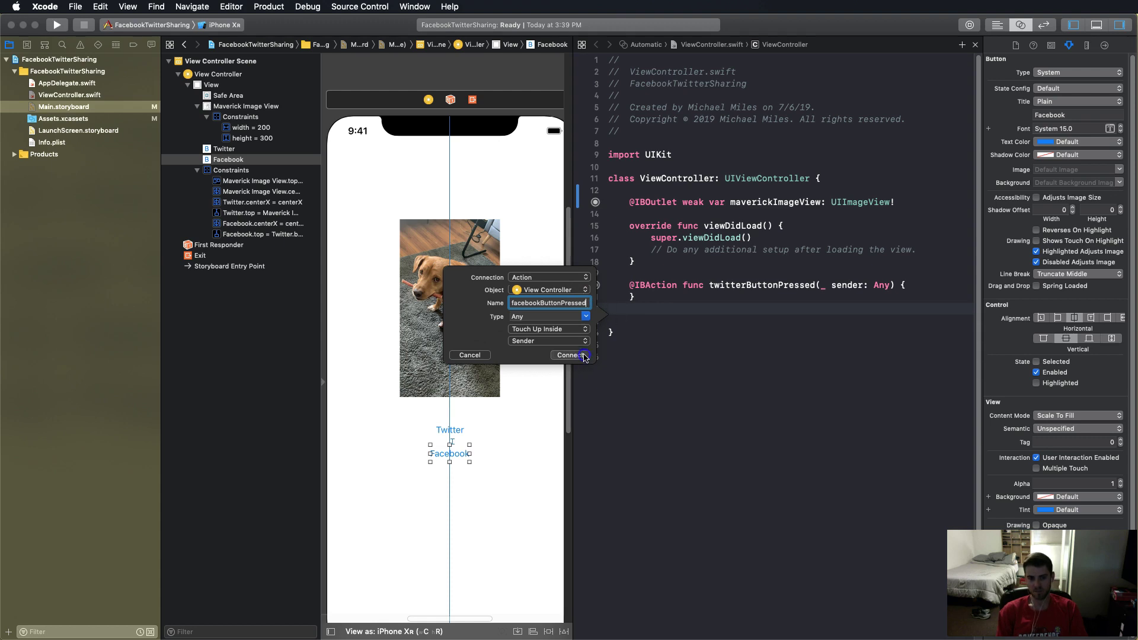
Open an empty line inside both twitterButtonPressed and facebookButtonPressed bodies
click(731, 329)
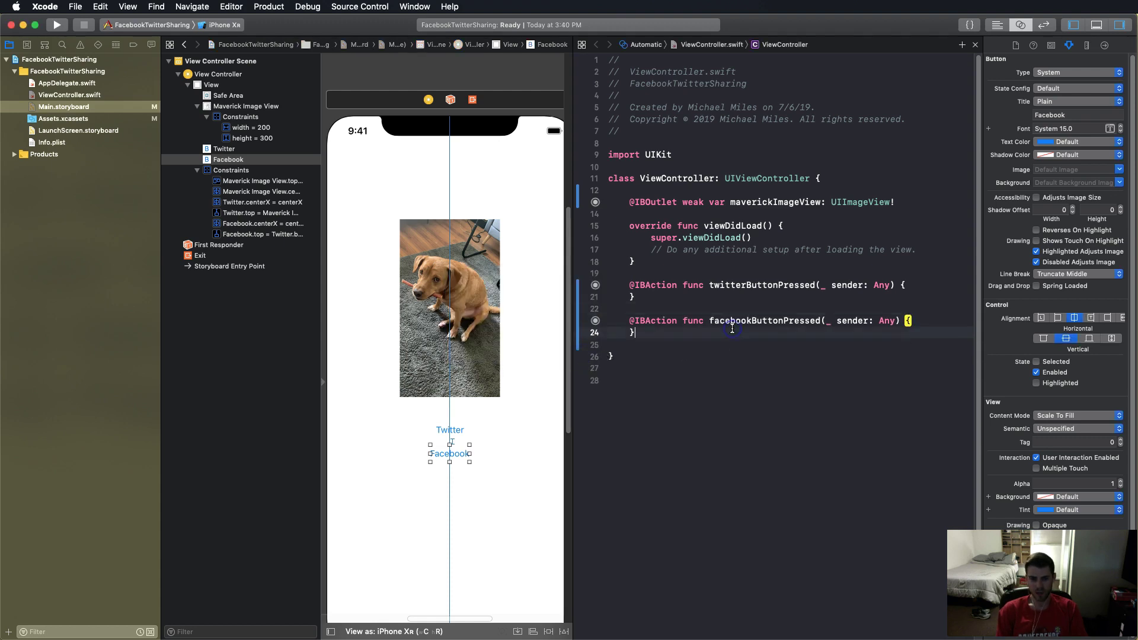
click(937, 289)
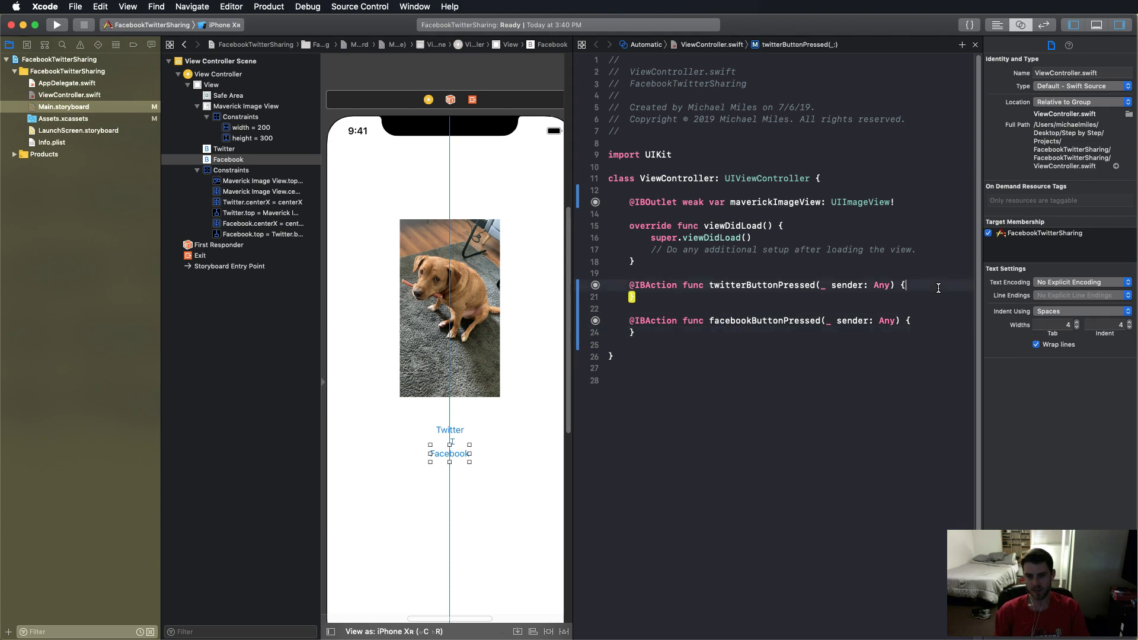
key(Return)
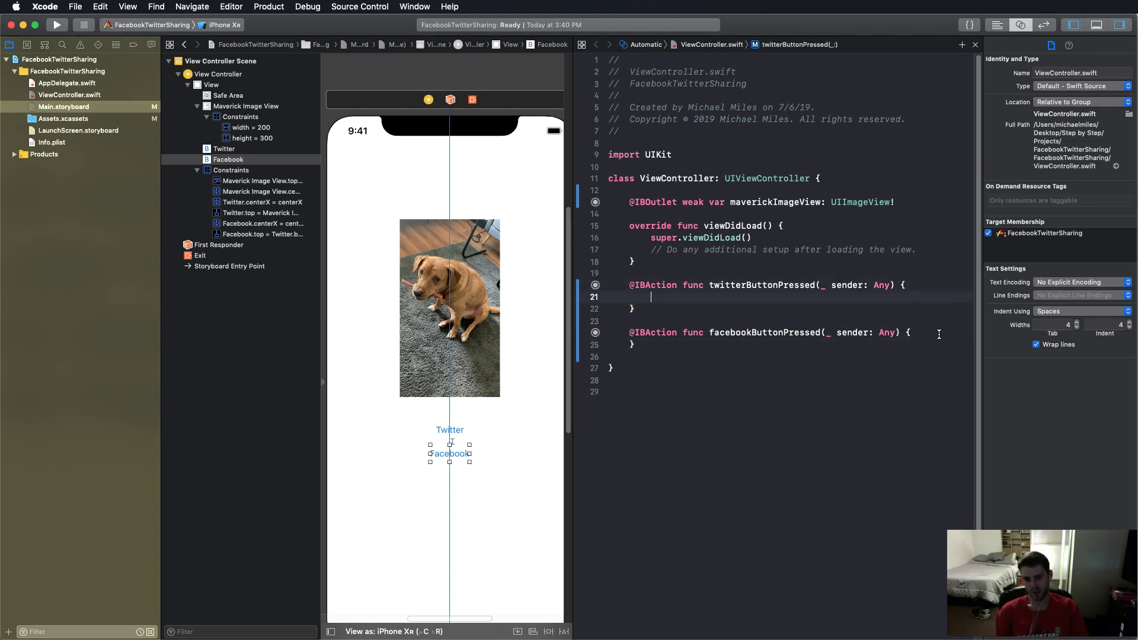
click(939, 333)
key(Return)
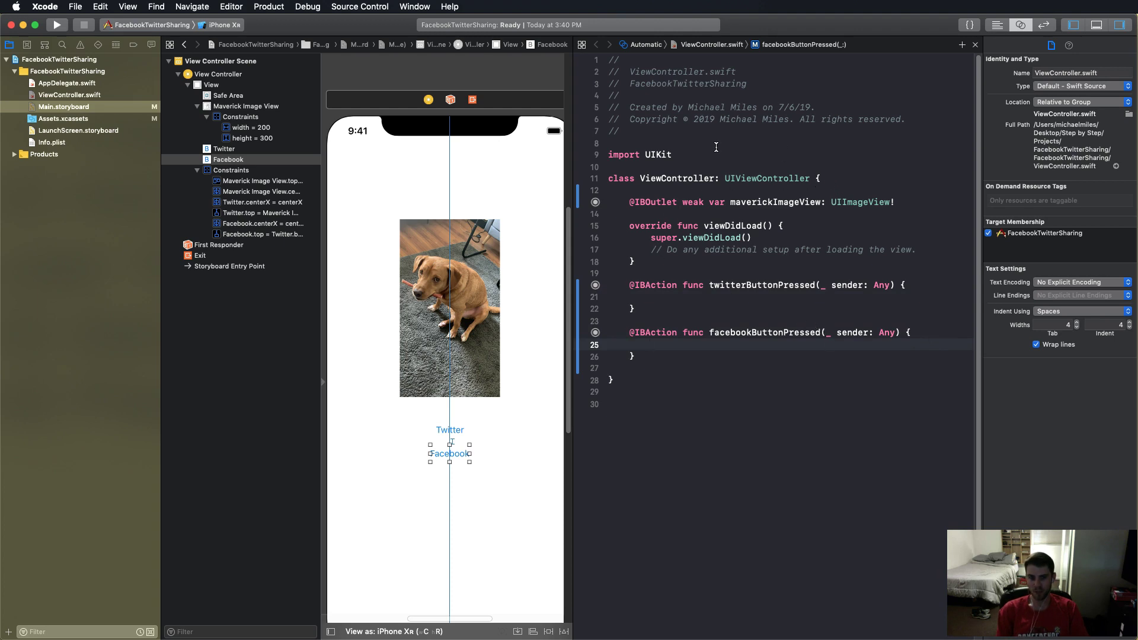
Add 'import Social' on a new line below the UIKit import
click(696, 154)
key(Return)
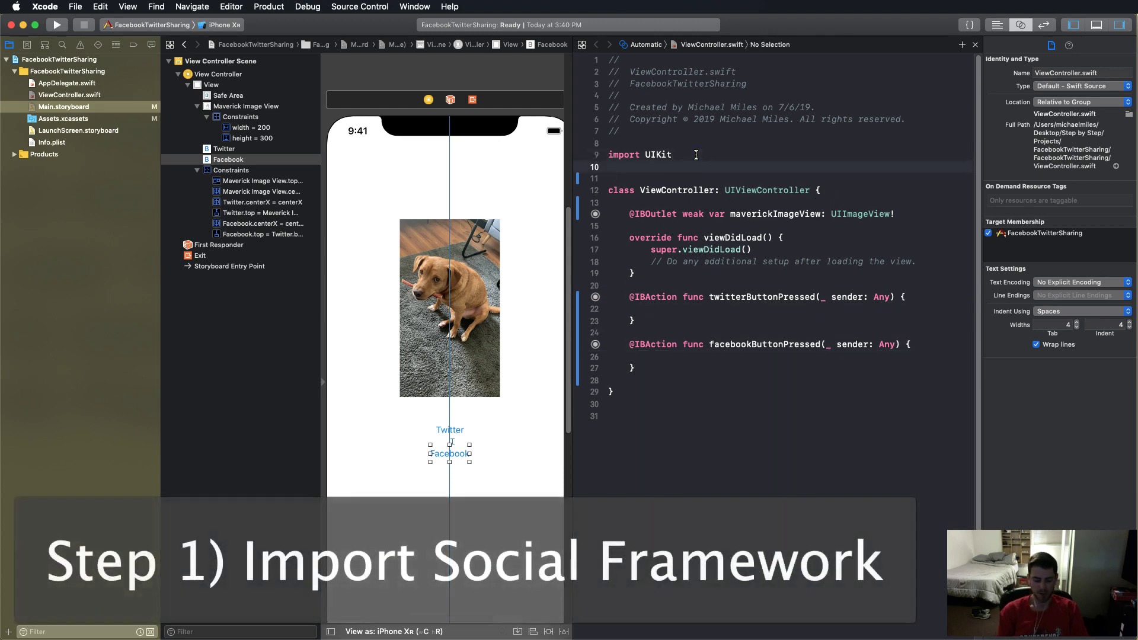
text(import)
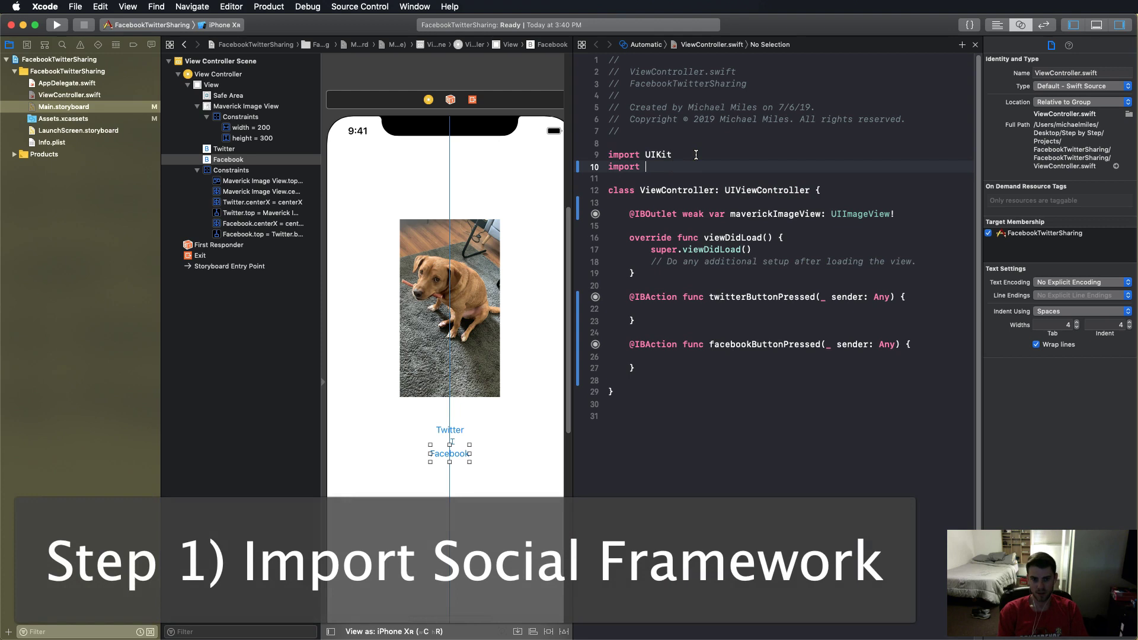
text(Sco)
text(oc)
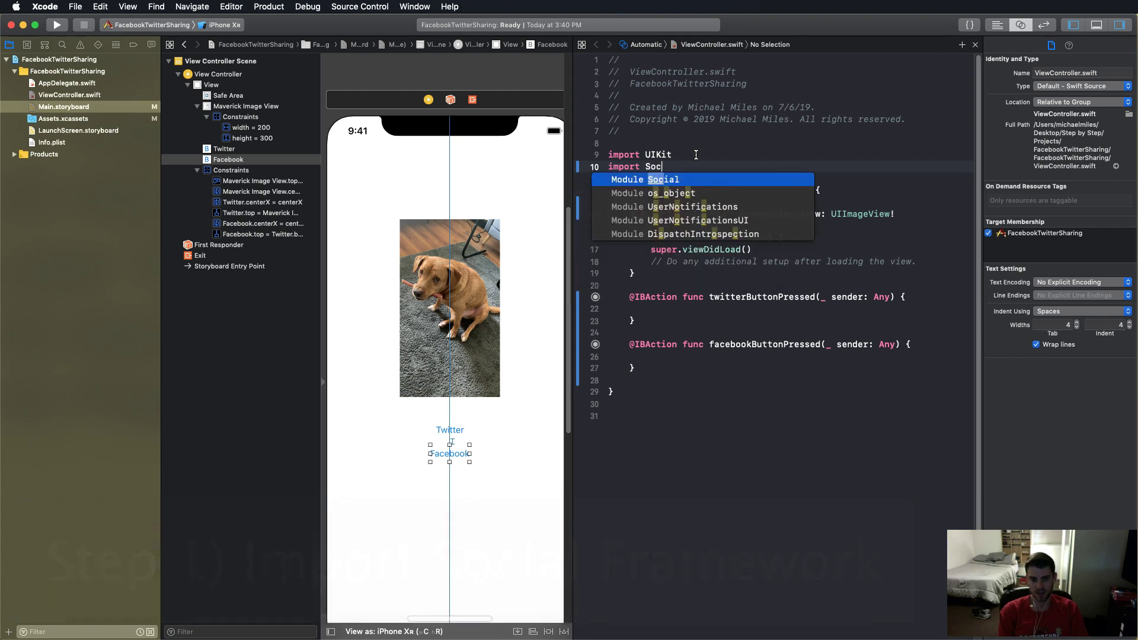
key(Return)
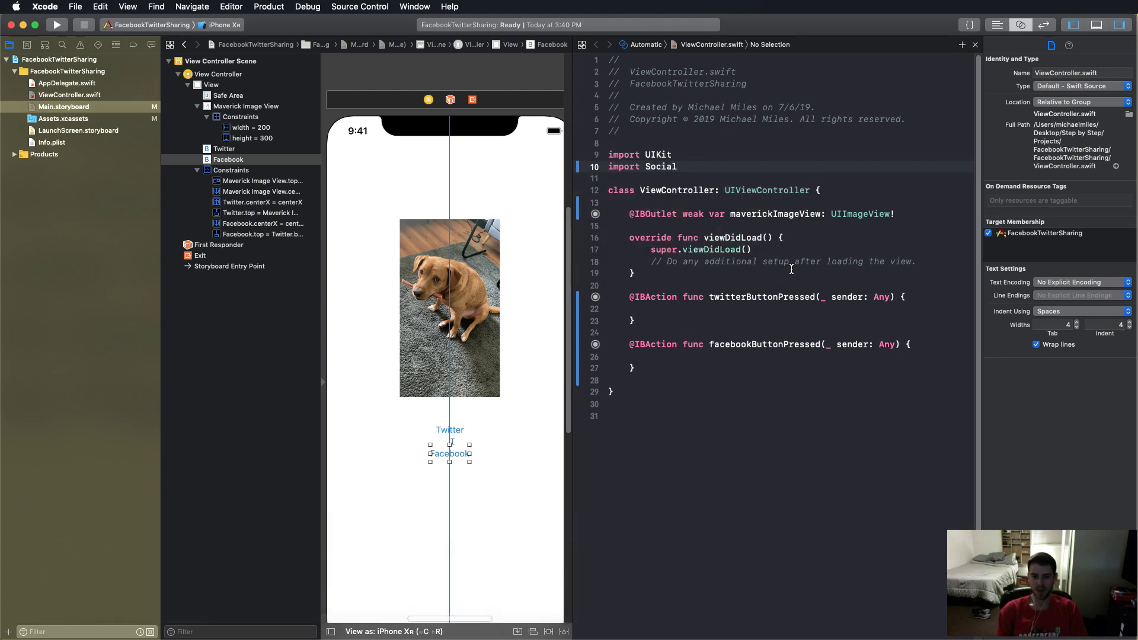
click(815, 307)
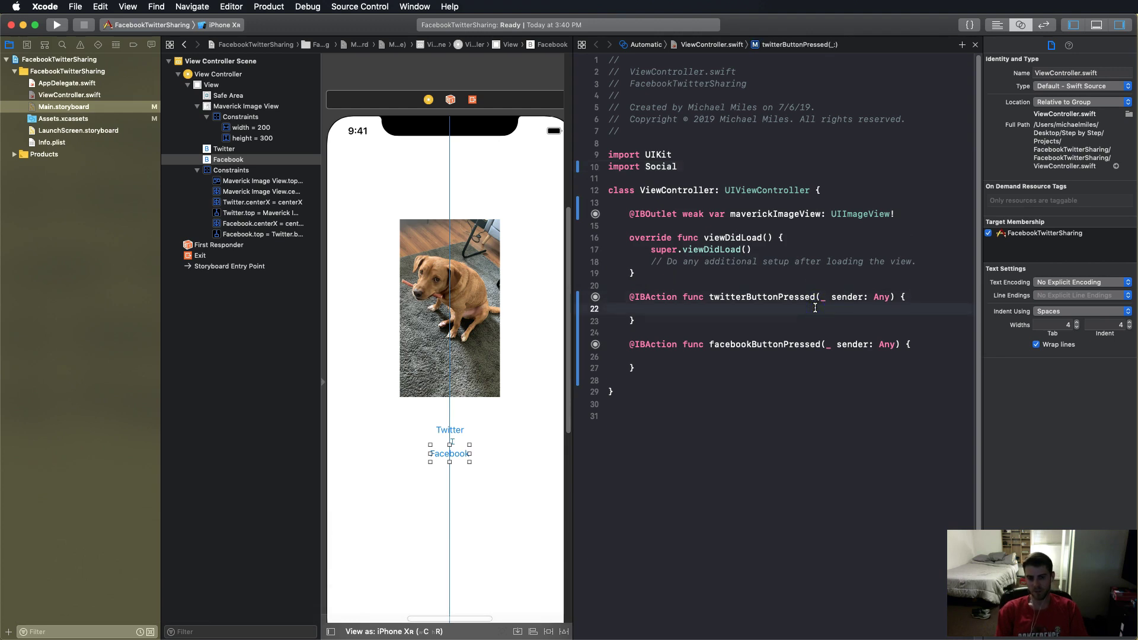
click(773, 360)
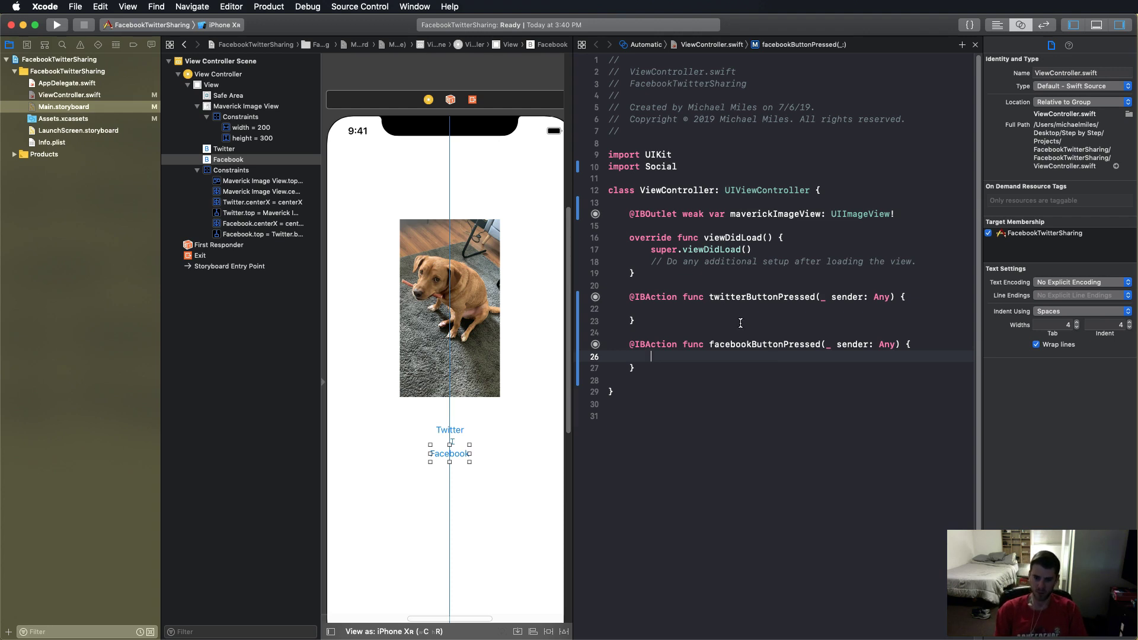
click(721, 308)
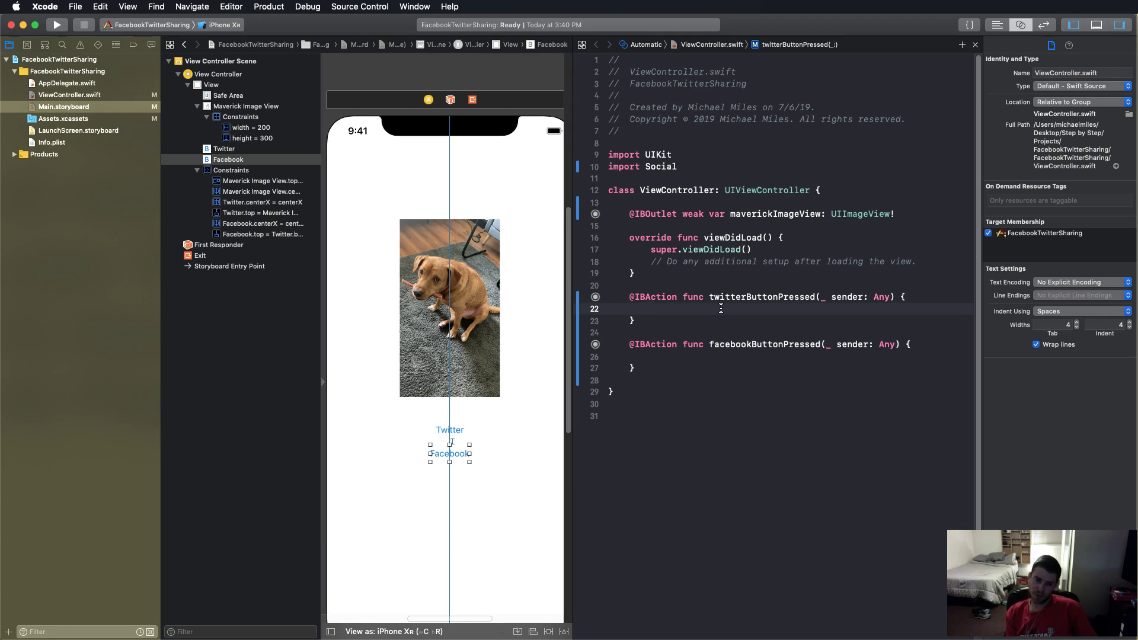
text(if)
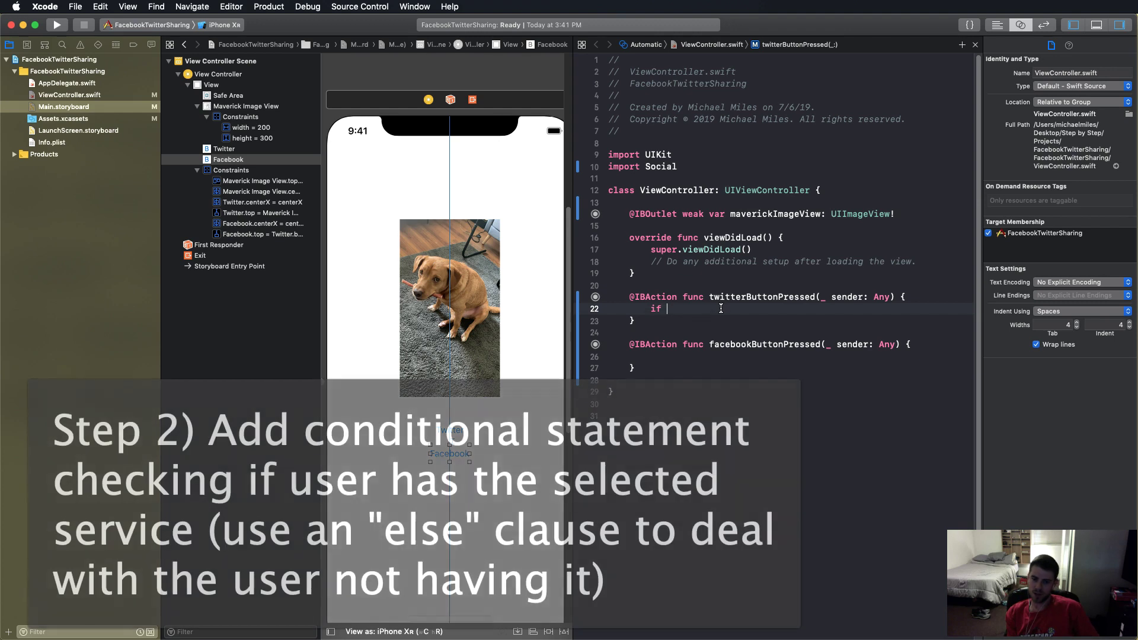
text( let vc =)
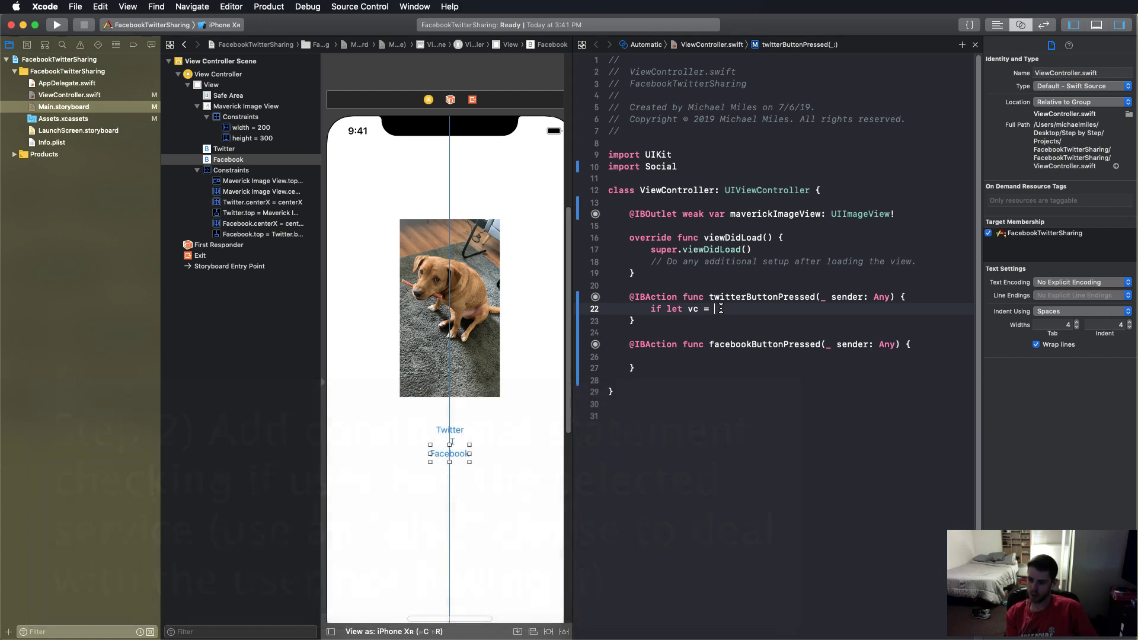
text(slc)
Write 'if let vc = SLComposeViewController(forServiceType:' in the Twitter action and open ViewController.swift alone
key(Return)
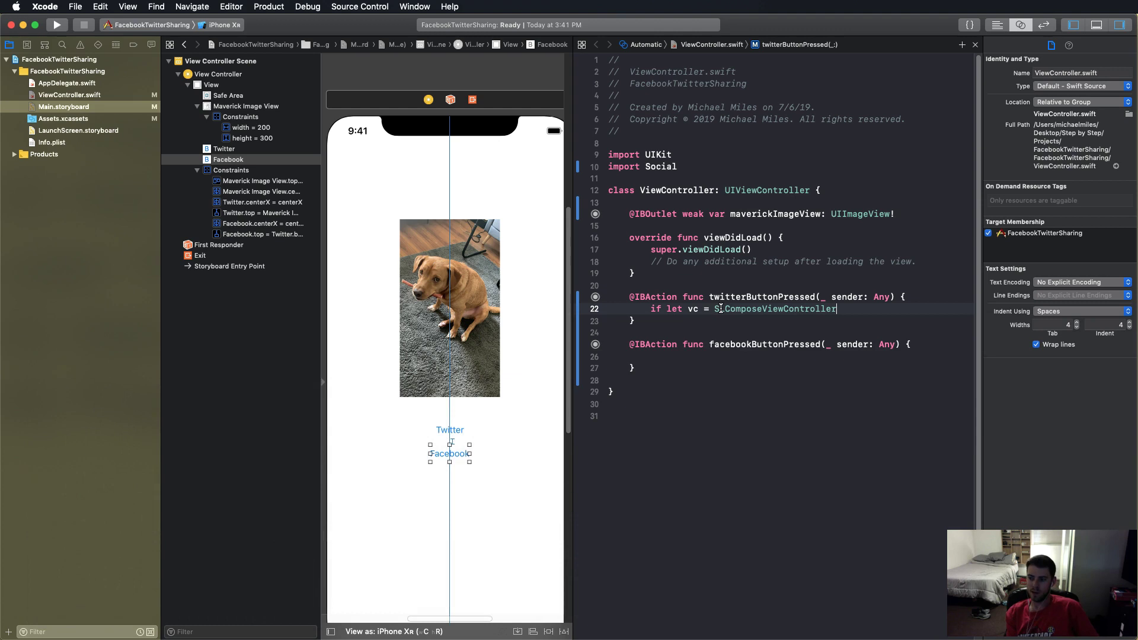
text(()
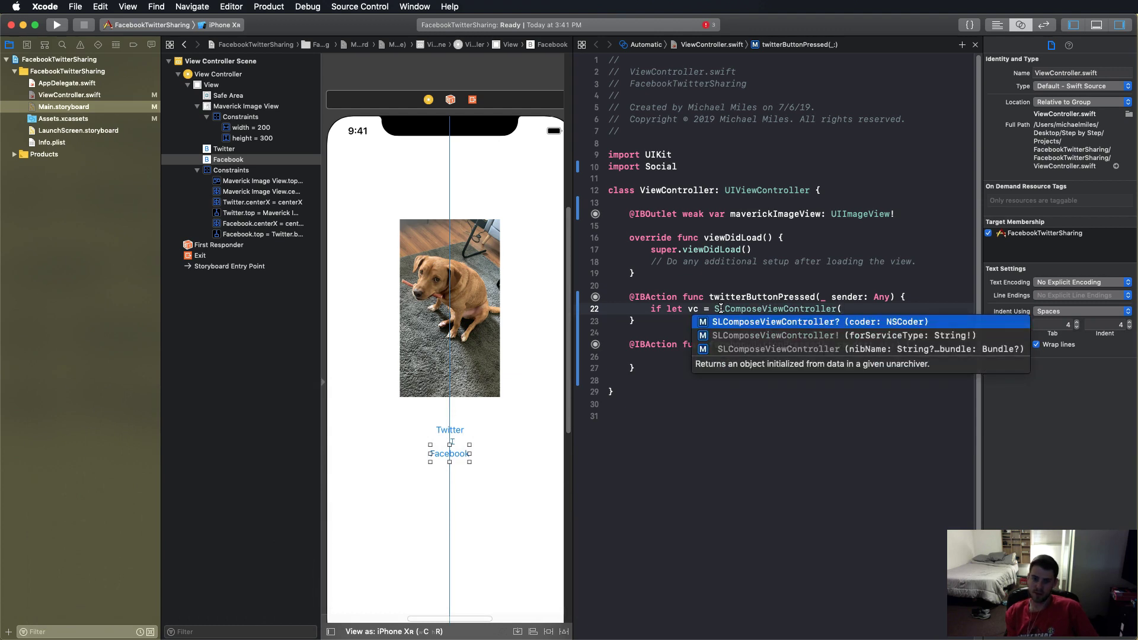
key(Down)
key(Return)
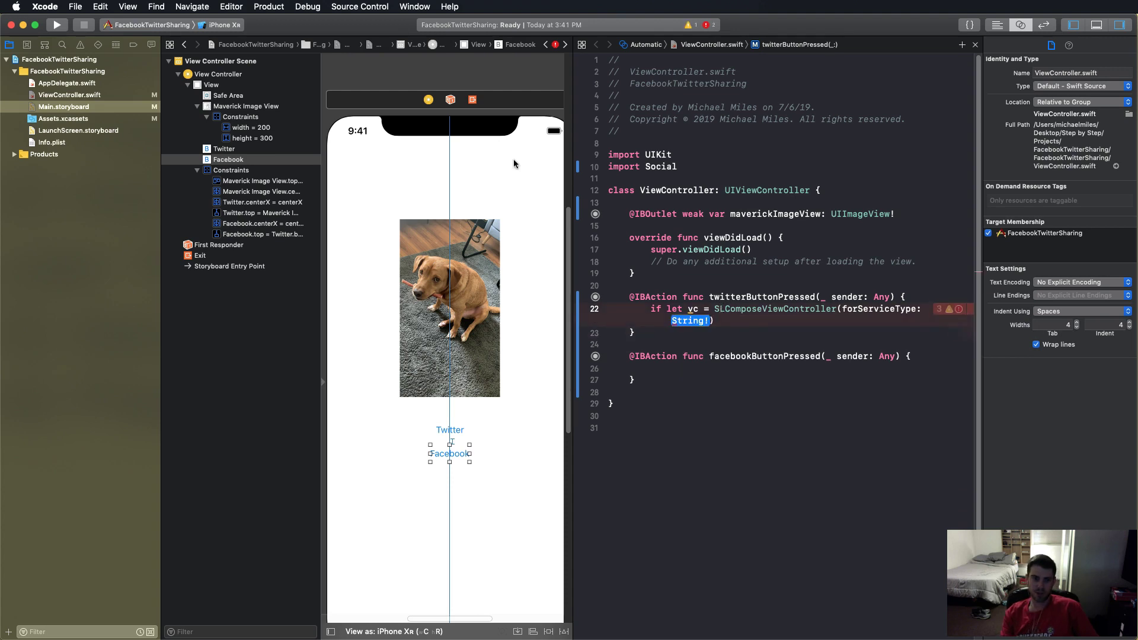
click(94, 96)
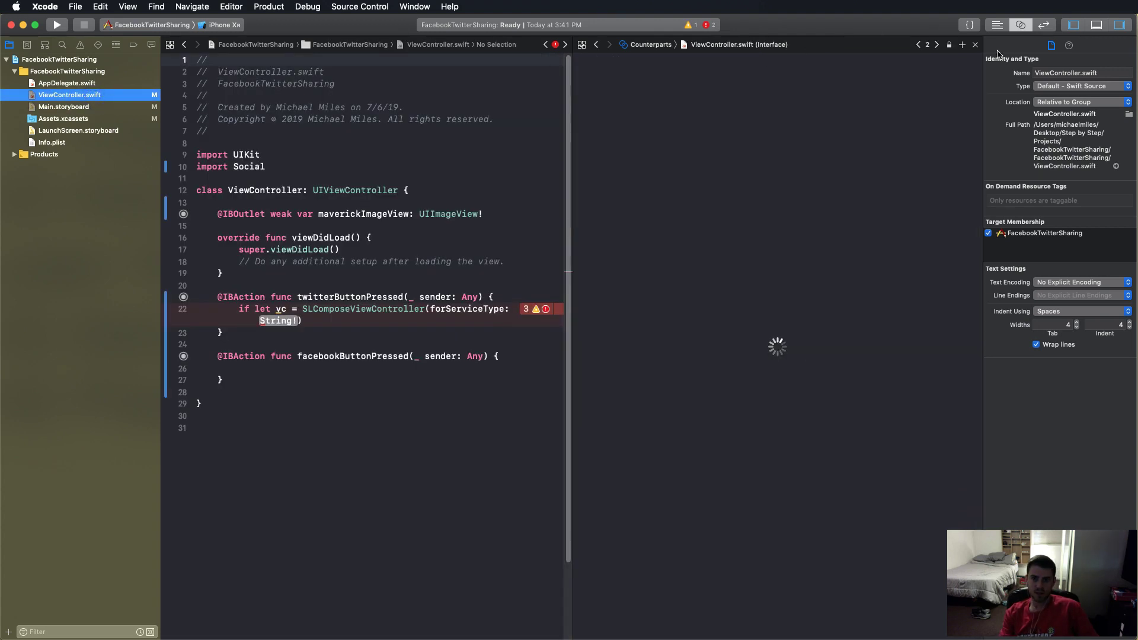
Show the code full width and select the String service-type placeholder
click(975, 45)
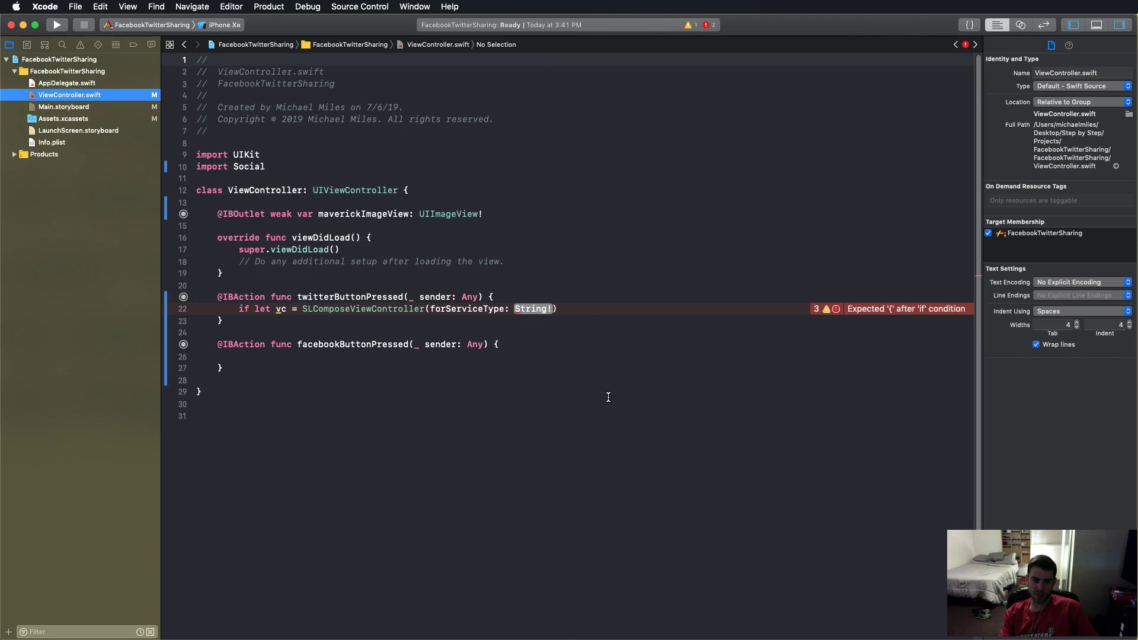
click(638, 332)
click(593, 319)
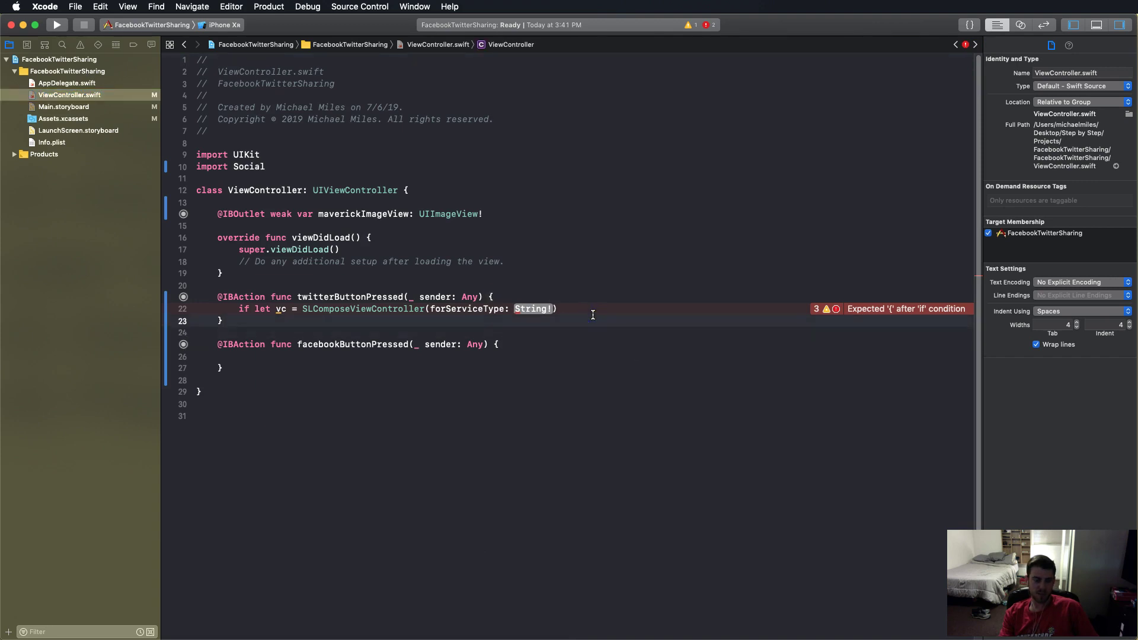
click(550, 308)
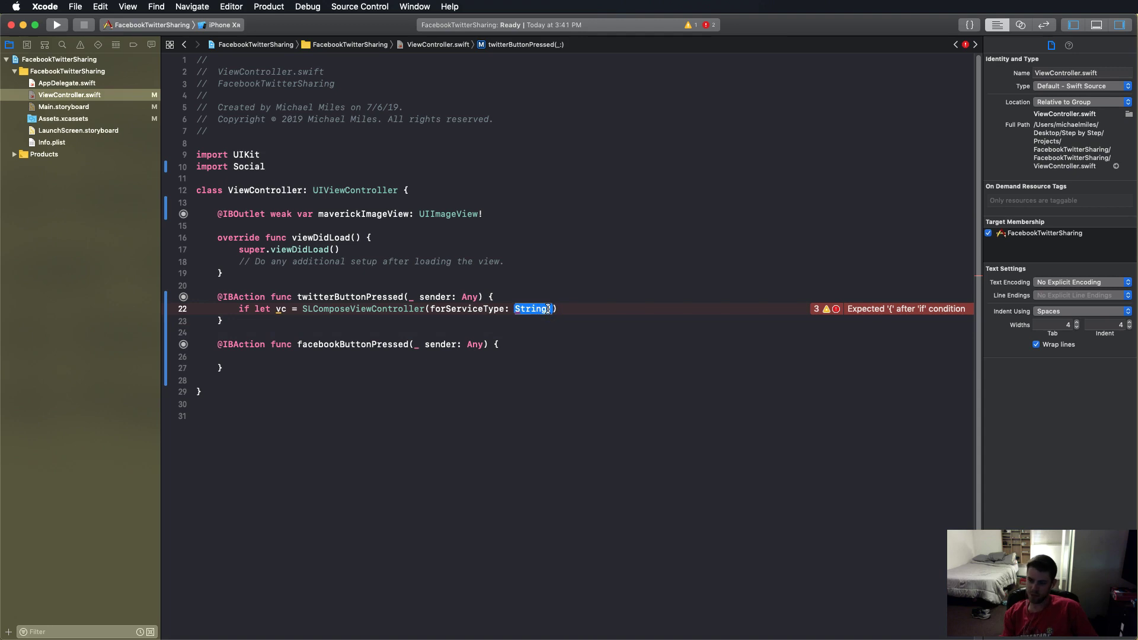
text(slser)
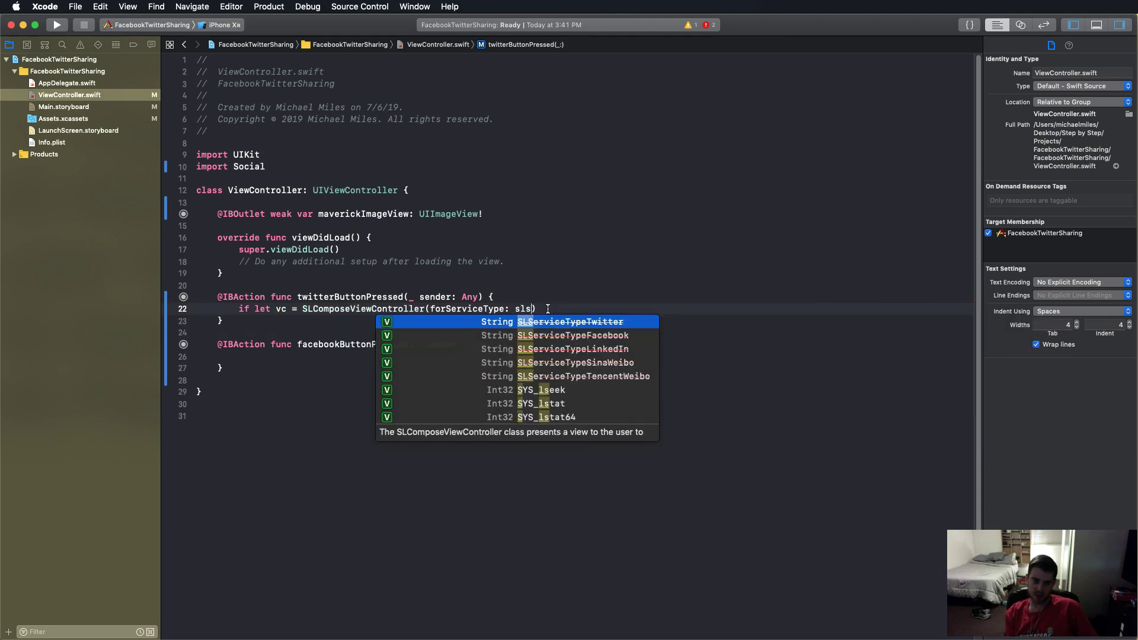
Pass SLServiceTypeTwitter as the service type and open the if-let's code block
key(Down)
key(Down)
key(Down)
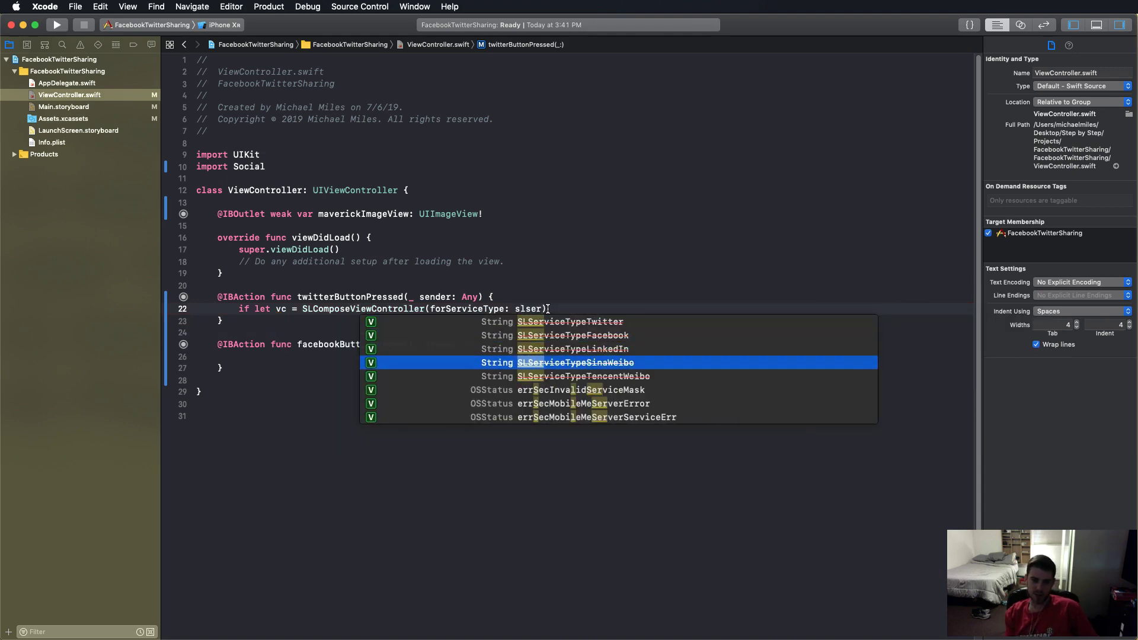
key(Down)
key(Up)
key(Up)
key(Up)
key(Up)
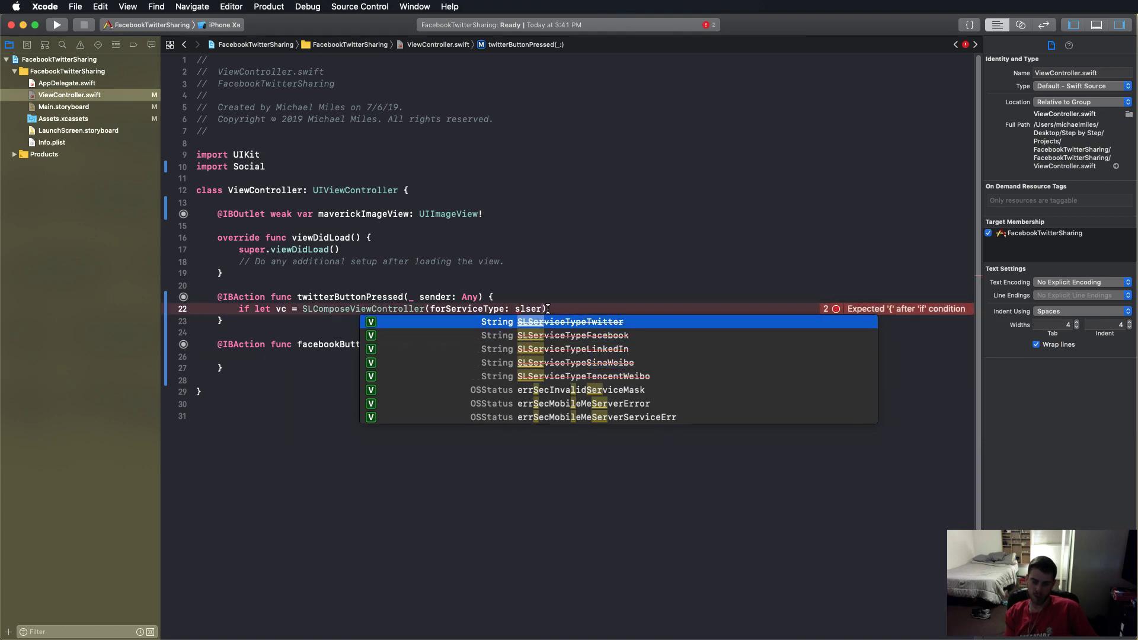
key(Return)
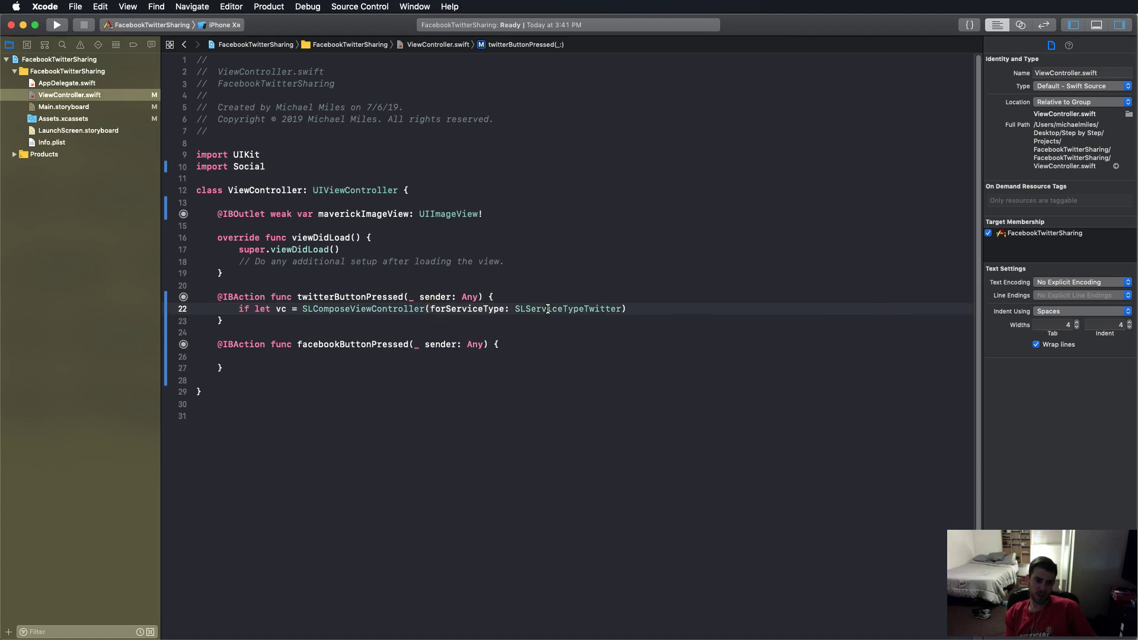
text({)
key(Return)
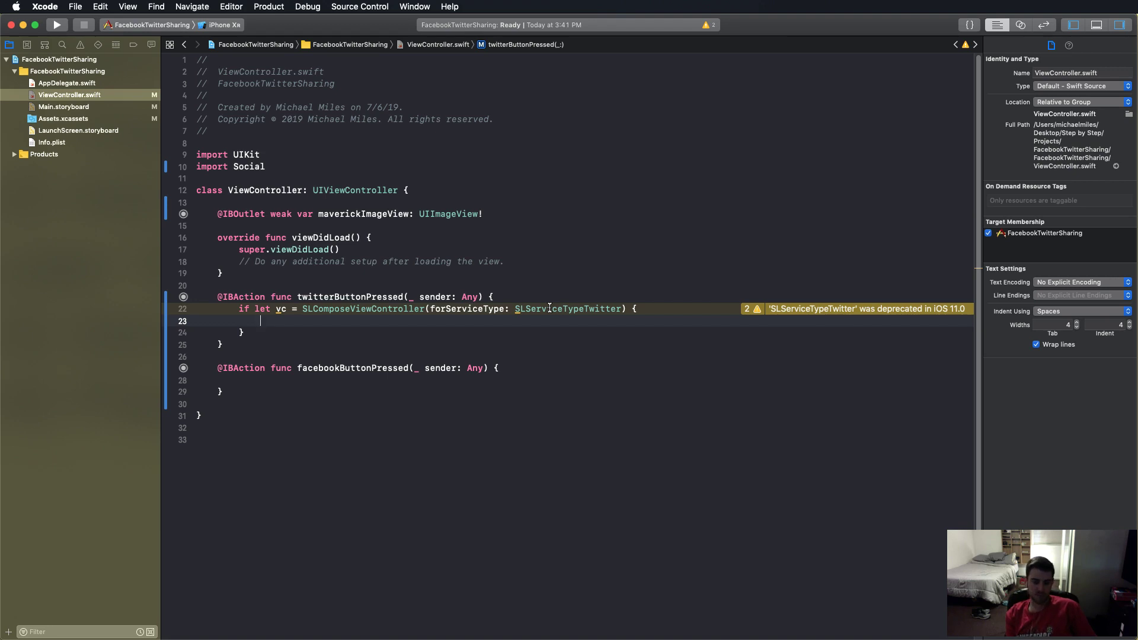
text(vc)
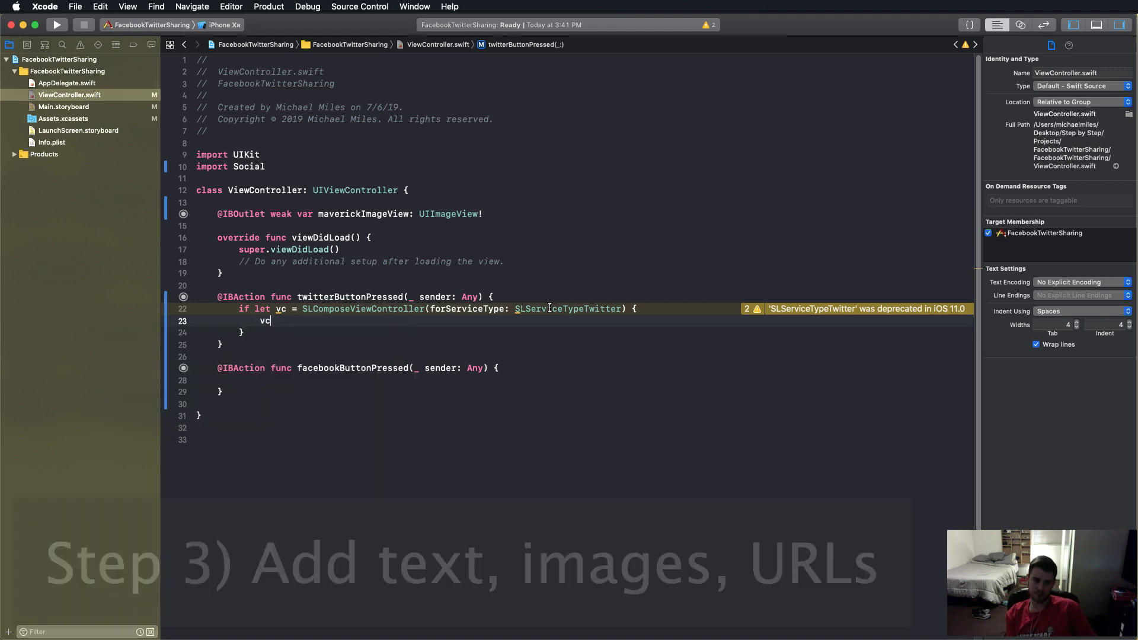
text(.)
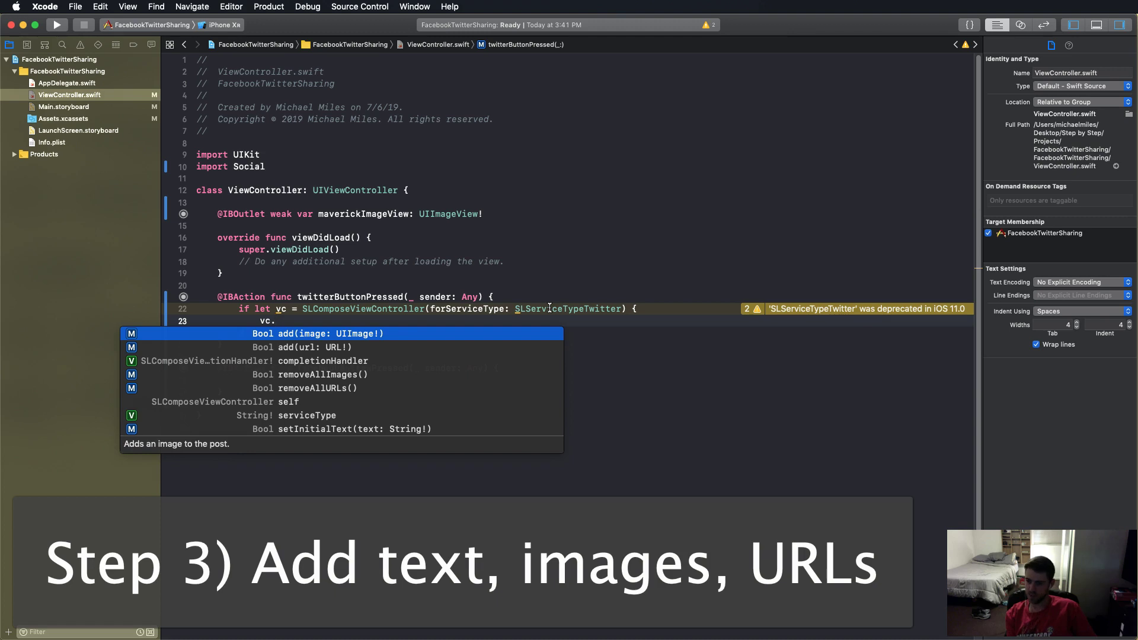
text(se)
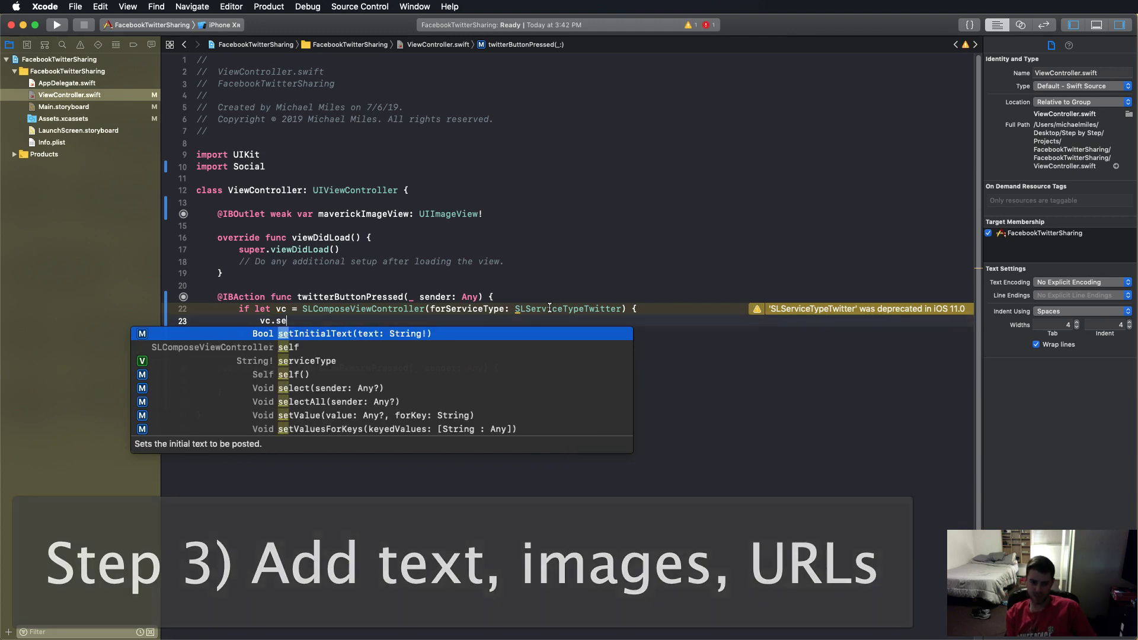
Call vc.setInitialText with "Check out my dawg" inside the Twitter block
key(Return)
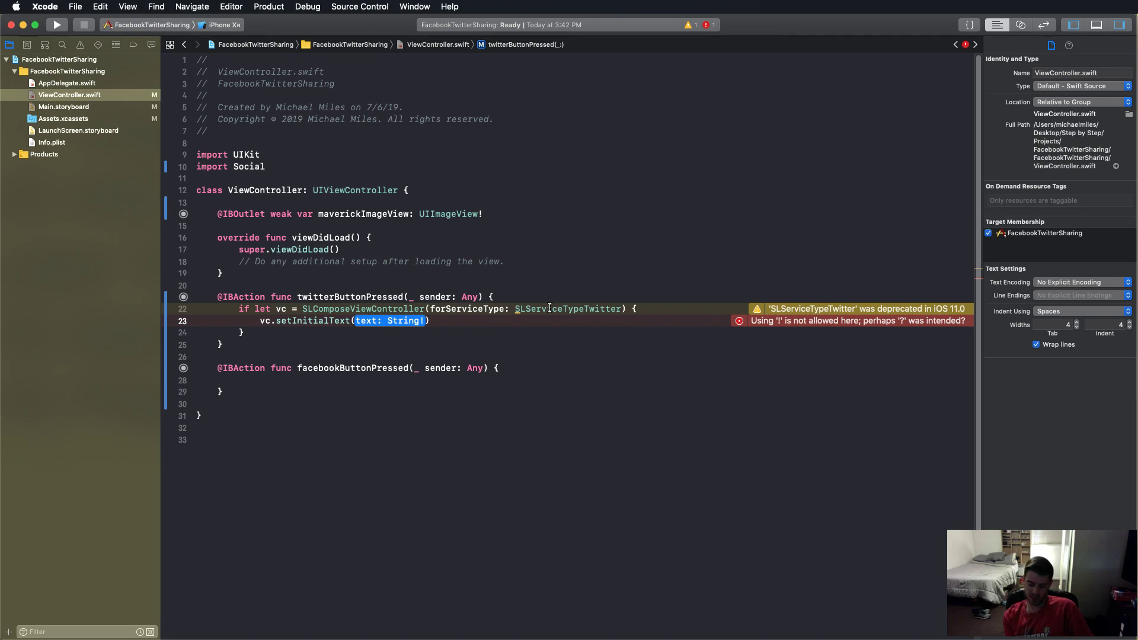
text("Check)
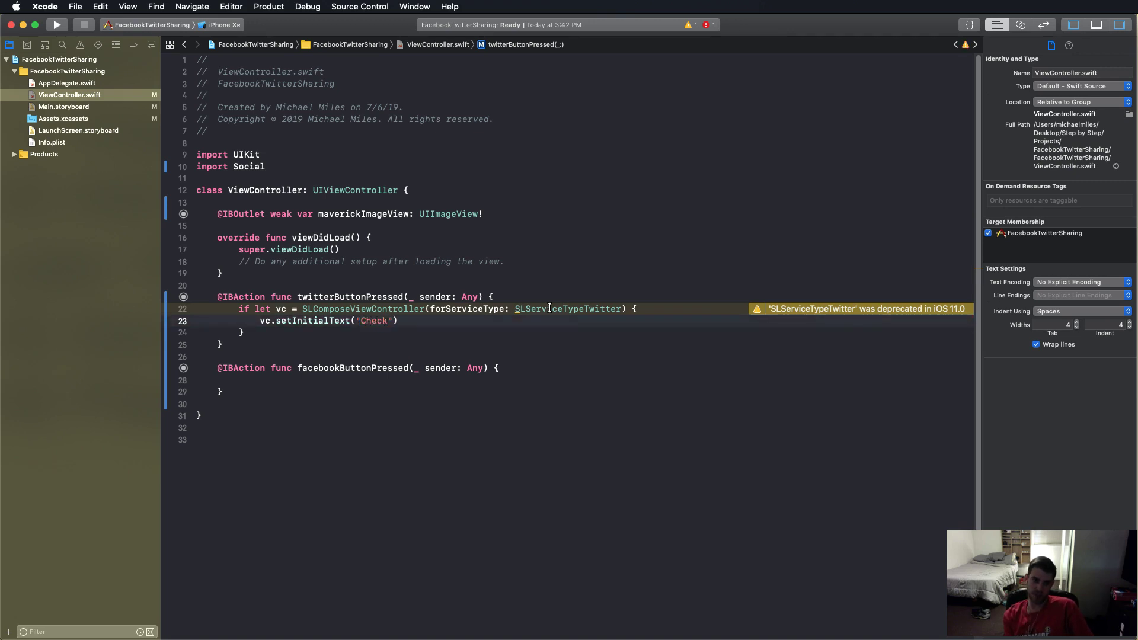
text( out my d)
text(awg)
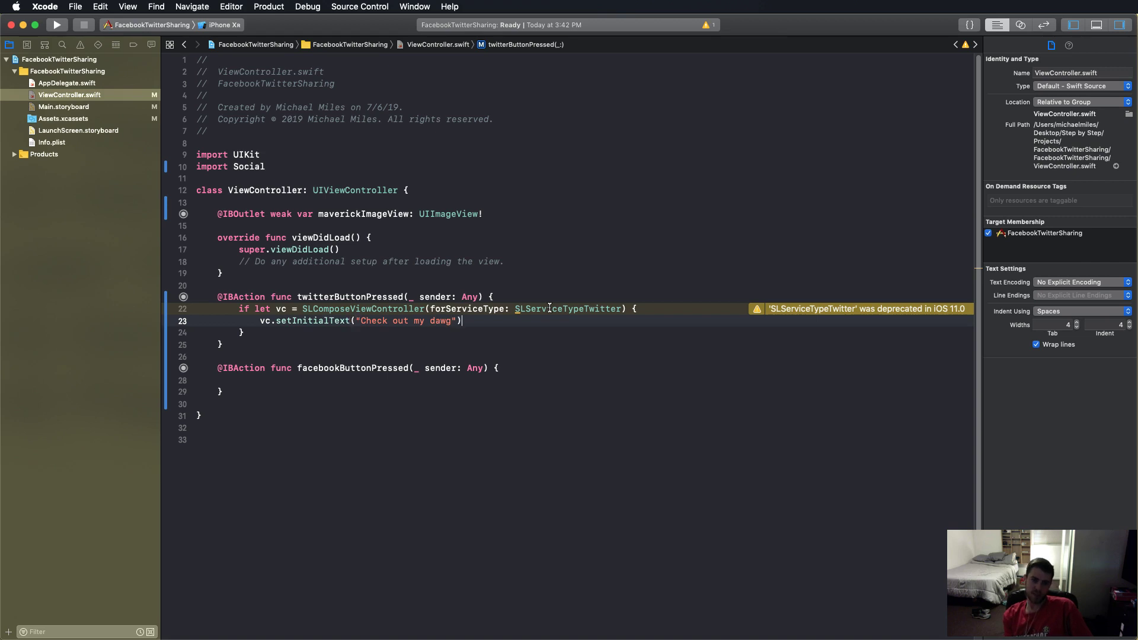
key(Return)
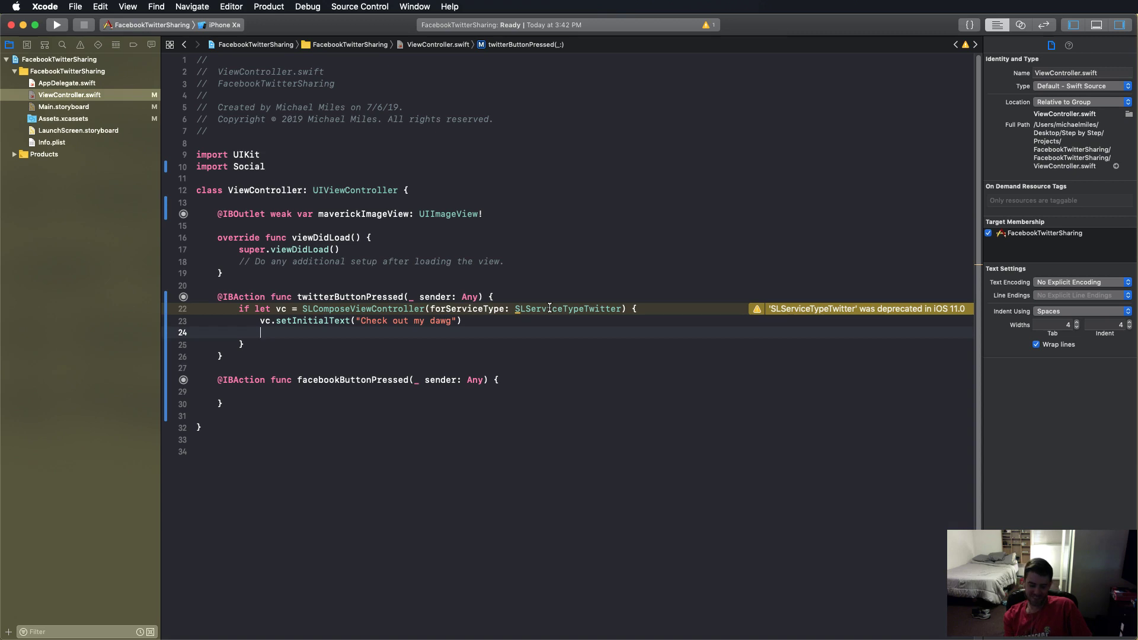
text(vc.)
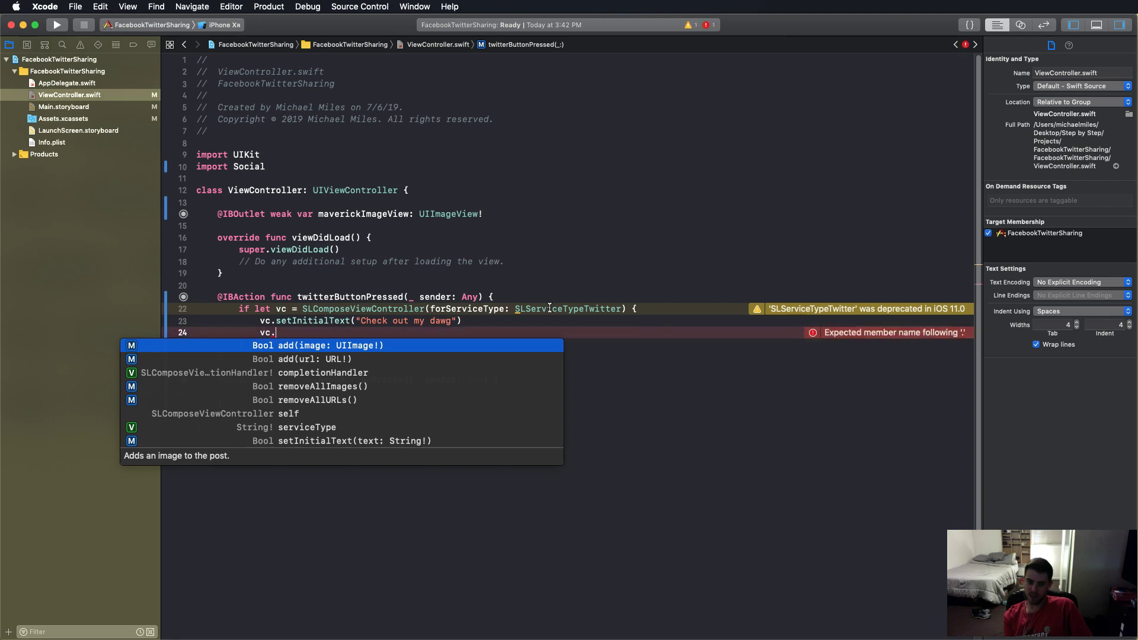
Browse vc's add(image:)/add(url:) completions, then add a trailing space after "dawg"
key(Down)
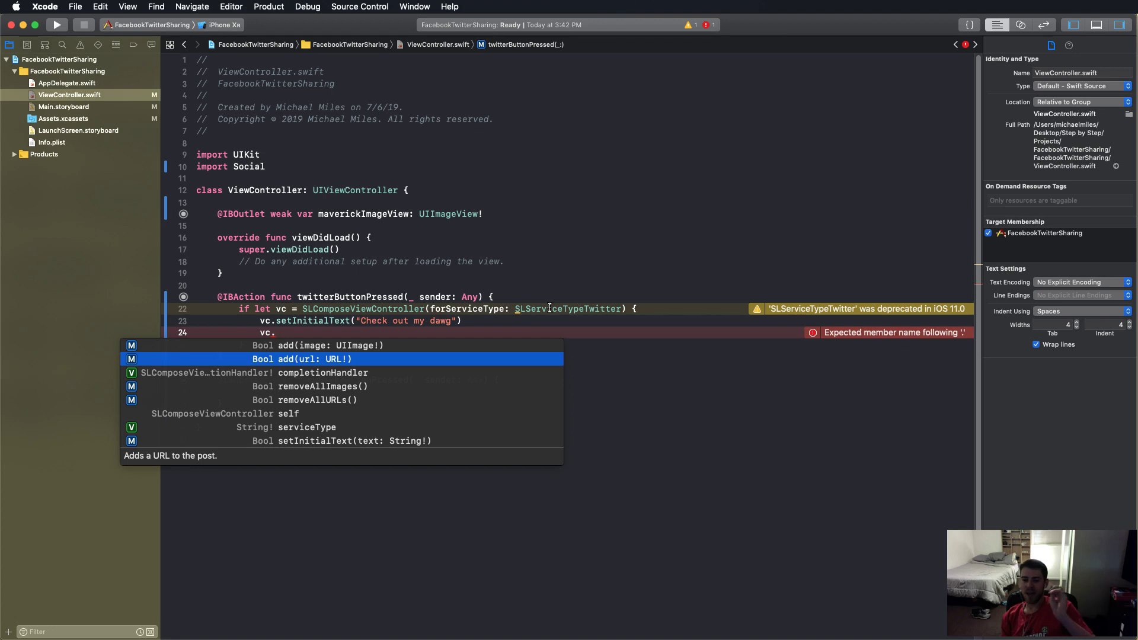
key(Up)
key(Down)
key(Up)
key(Down)
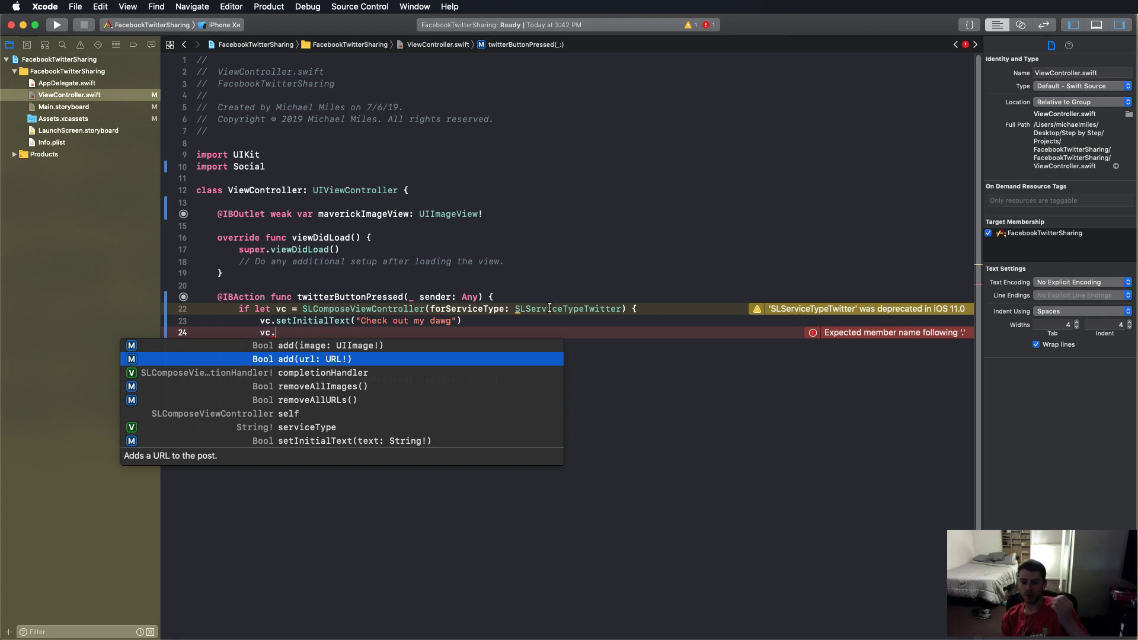
click(452, 320)
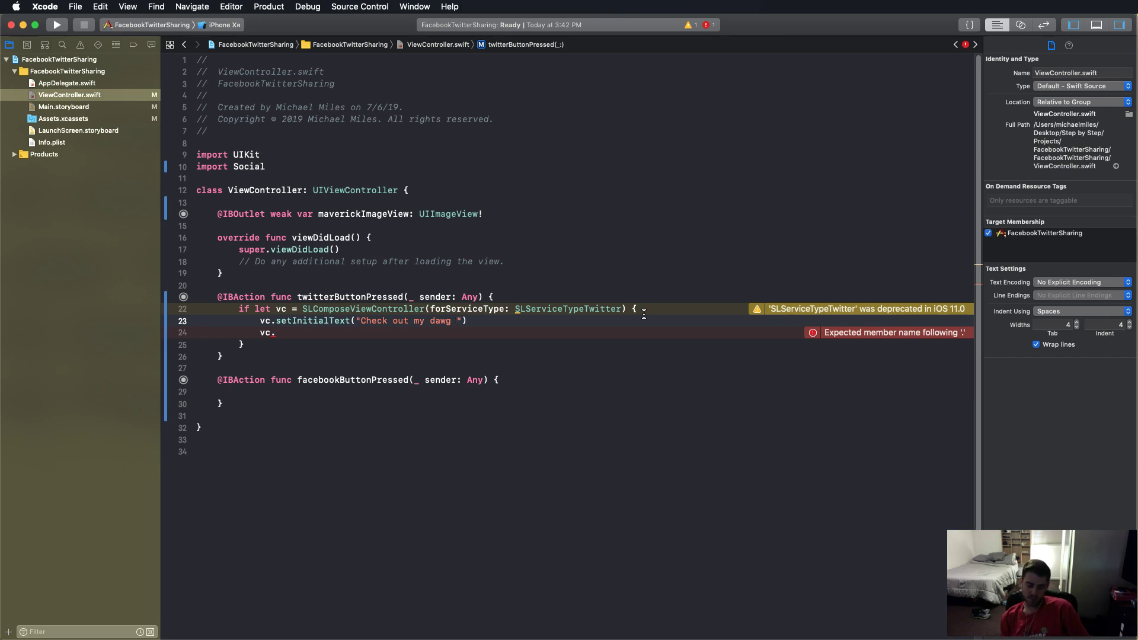
text(http)
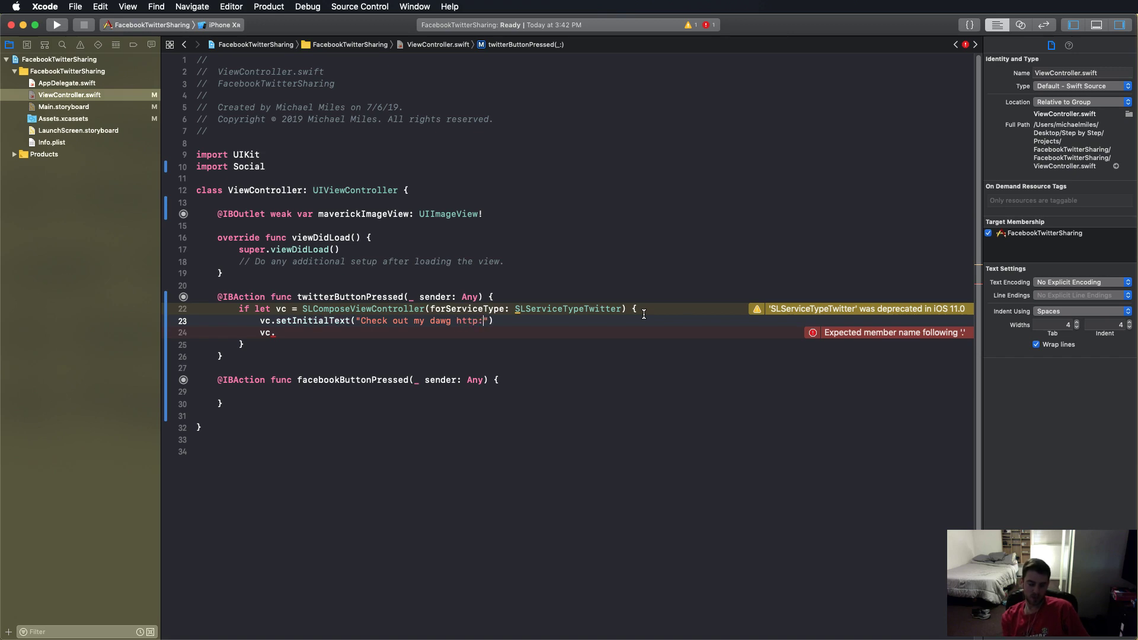
text(://)
text(www.google.com)
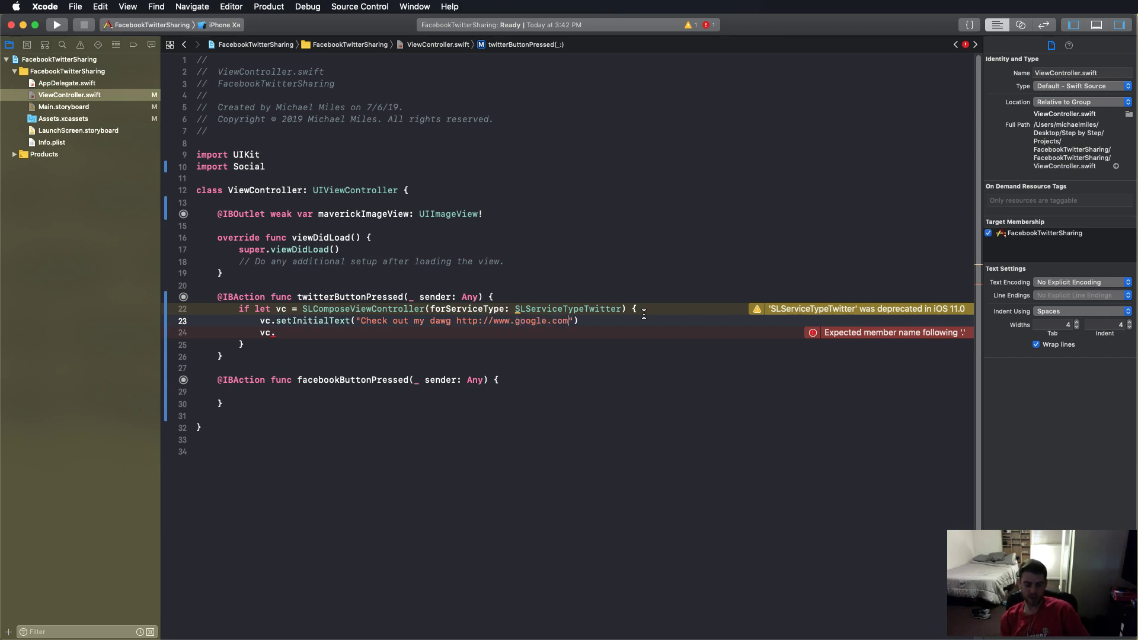
text(/)
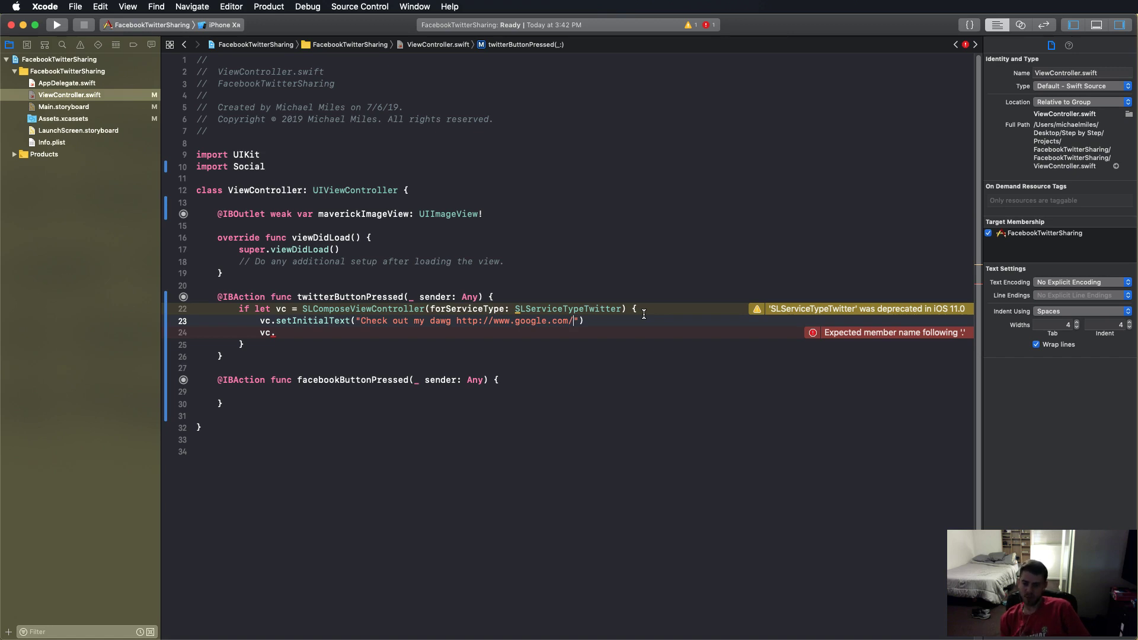
key(Down)
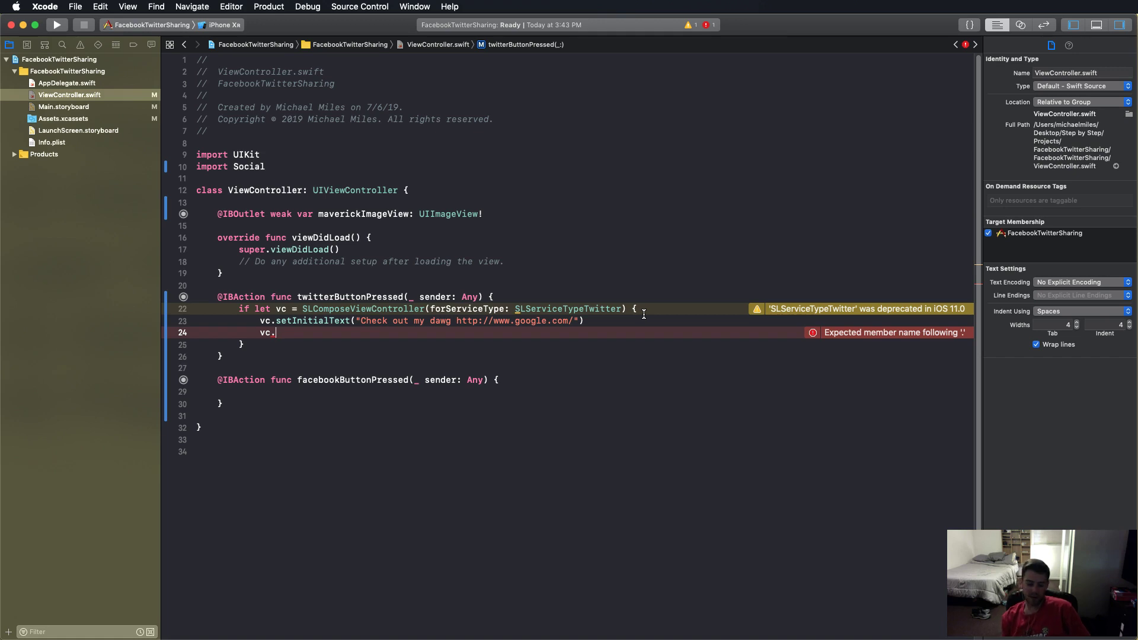
text(add)
Add maverickImageView.image to the Twitter share sheet via vc.add(image:)
key(Return)
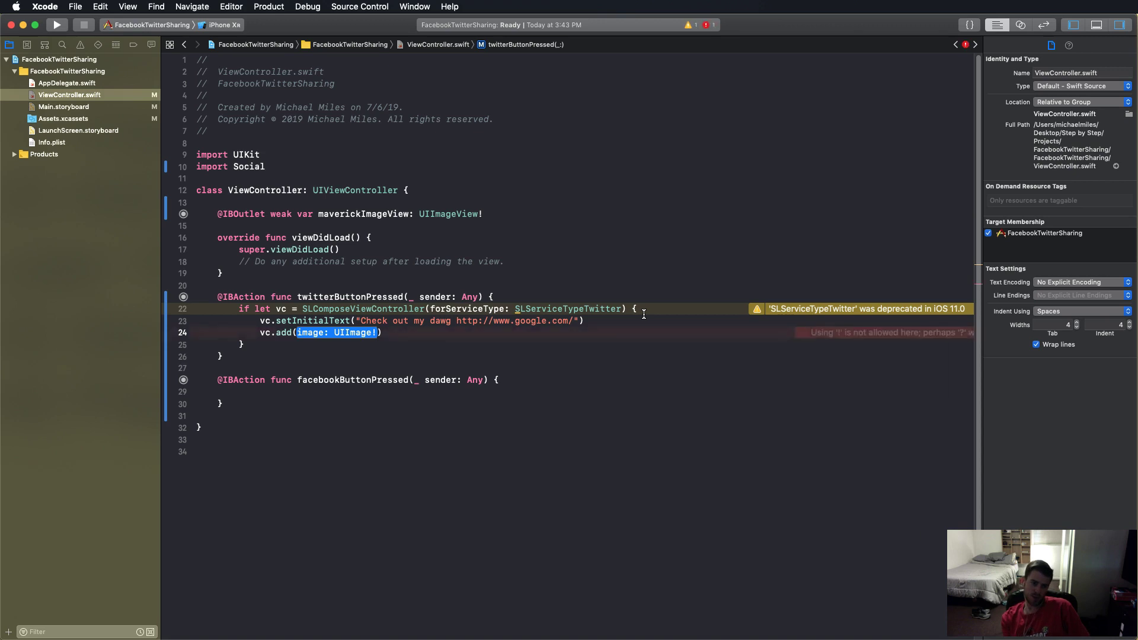
text(maver)
key(Return)
text(.i)
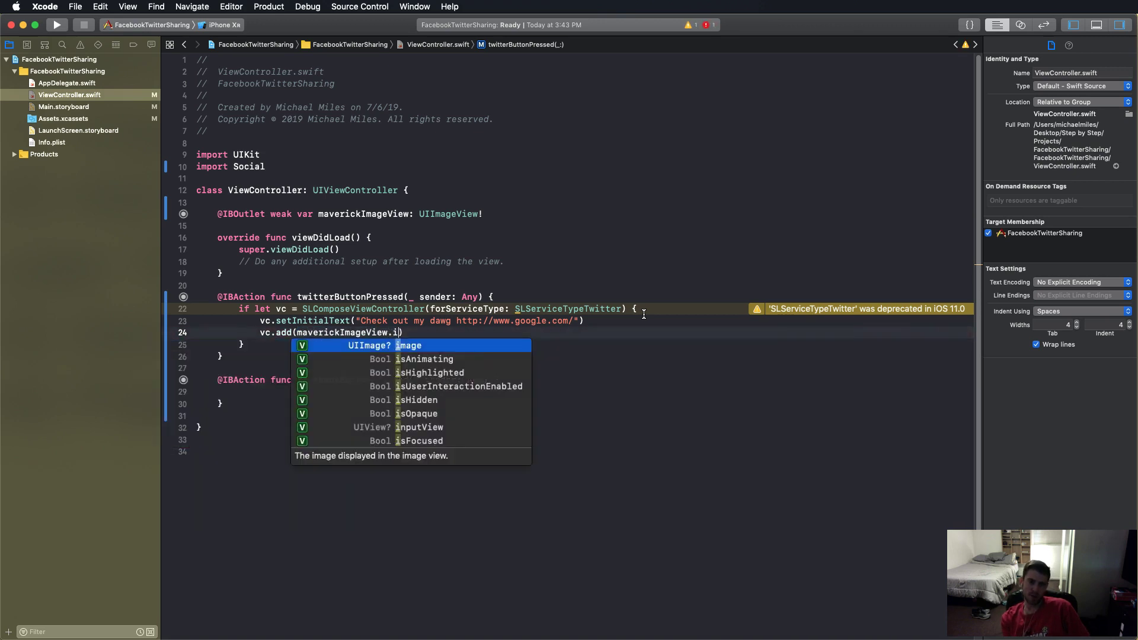
key(Return)
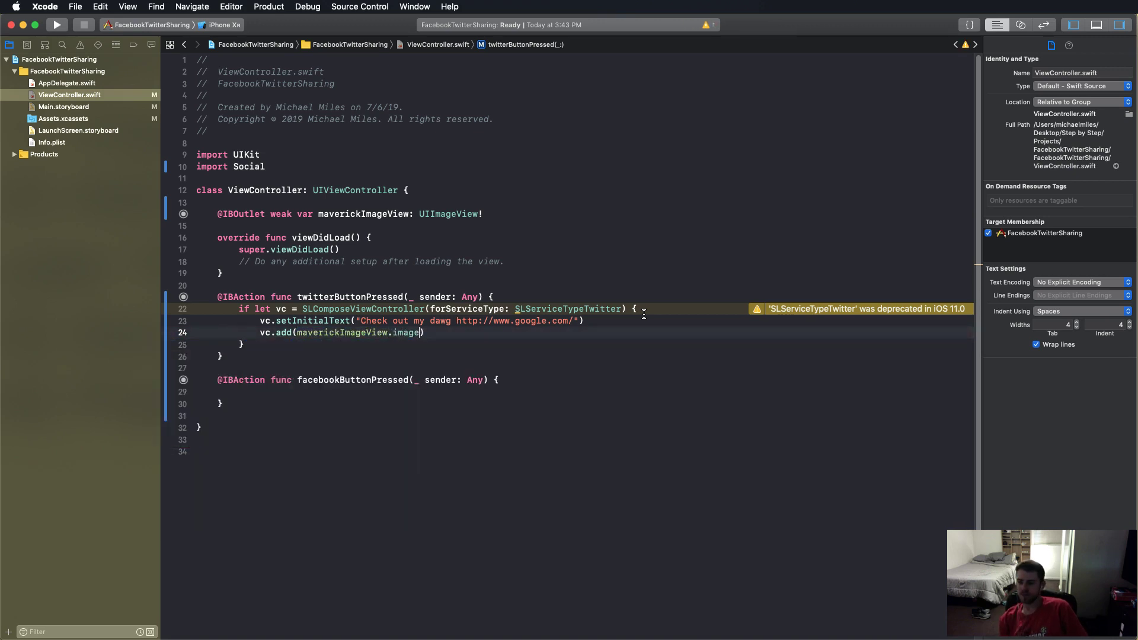
text())
key(Return)
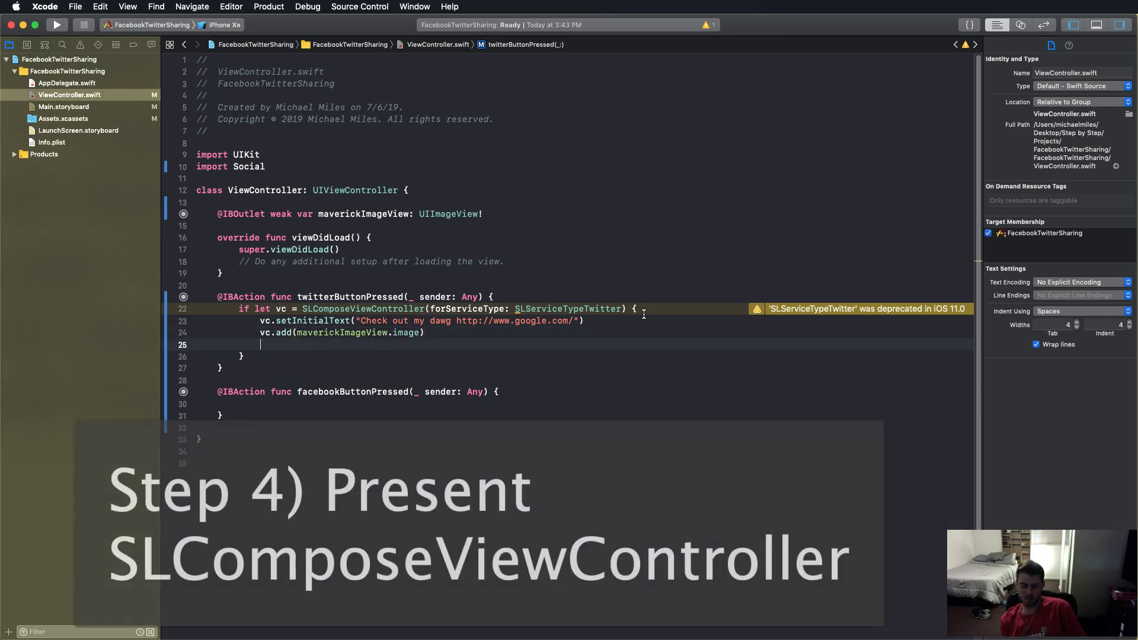
text(pre)
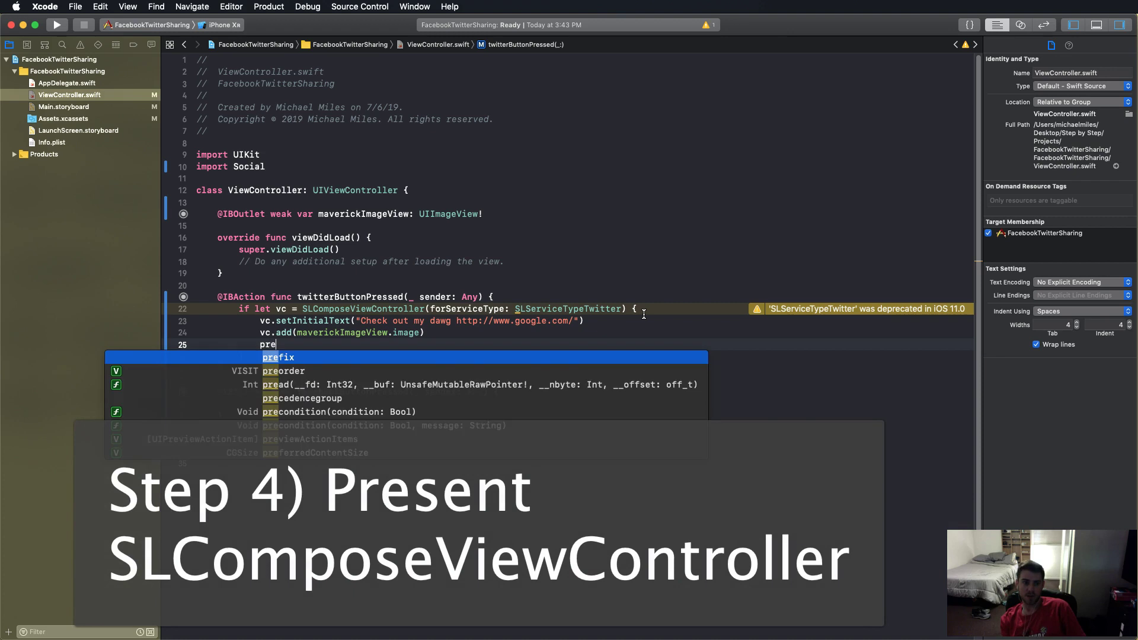
text(sent)
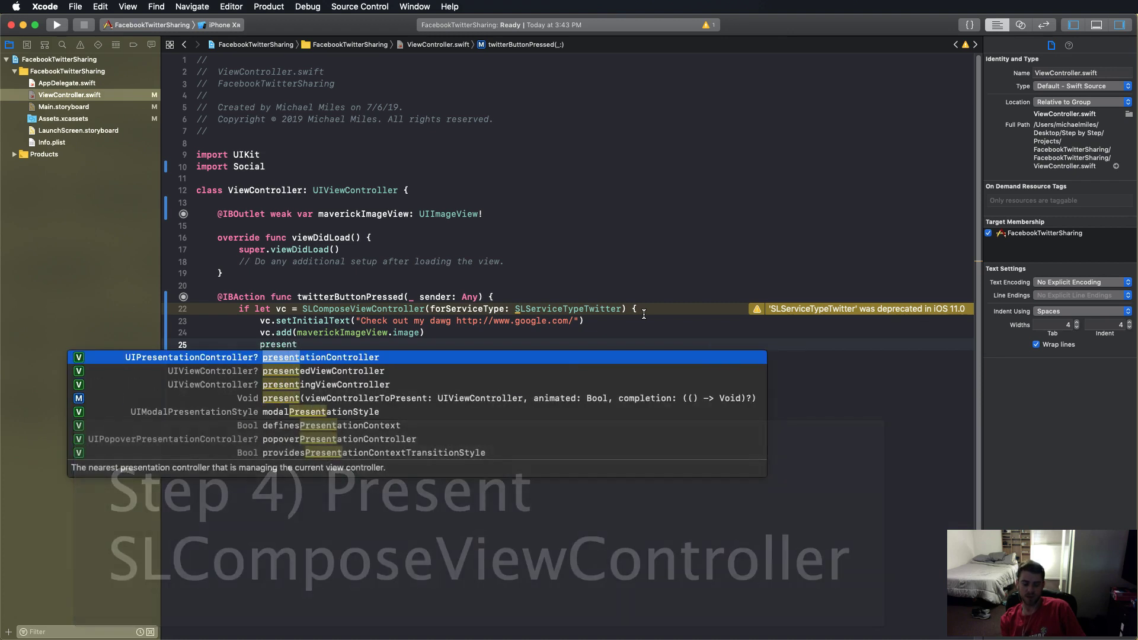
text((v)
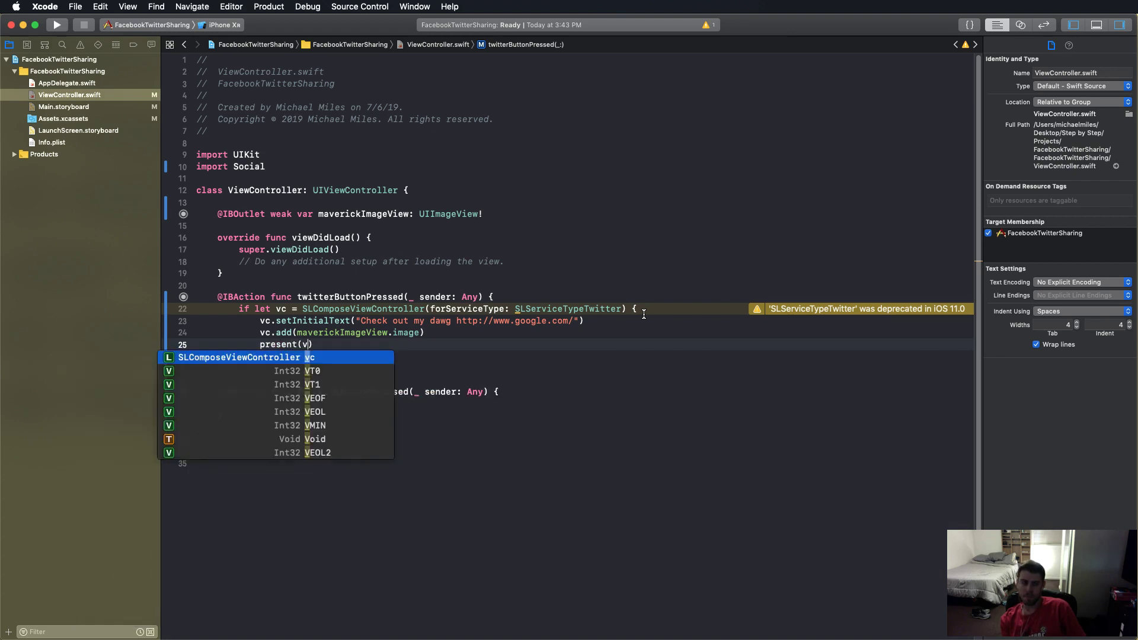
text(c, ani)
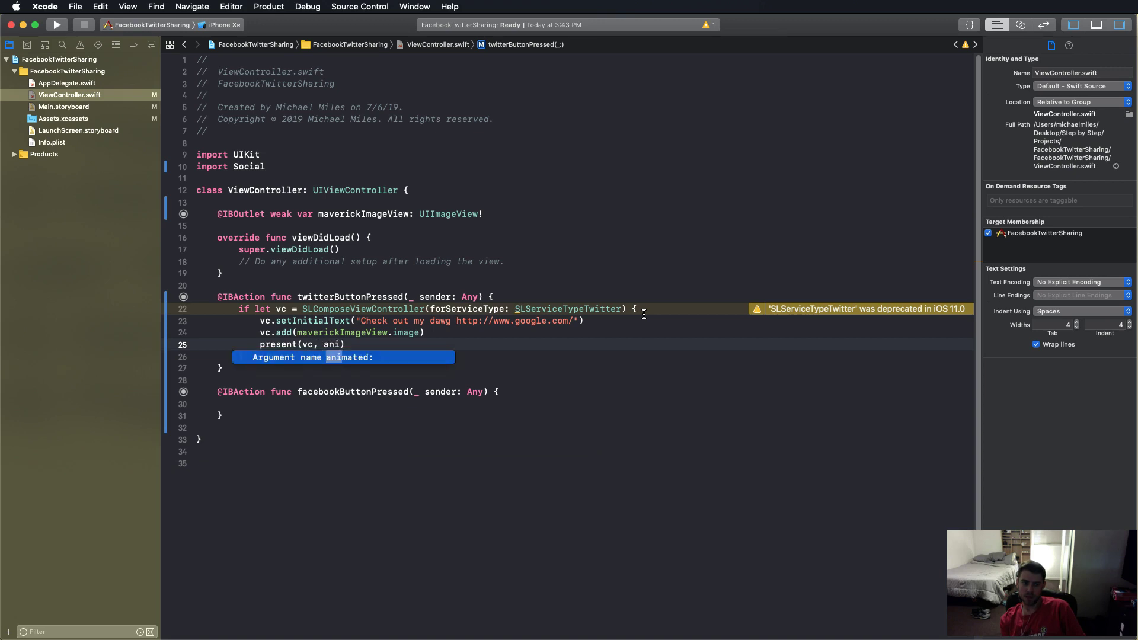
text(m)
End the Twitter block with present(vc, animated: true) to show the sheet
key(Return)
text(true)
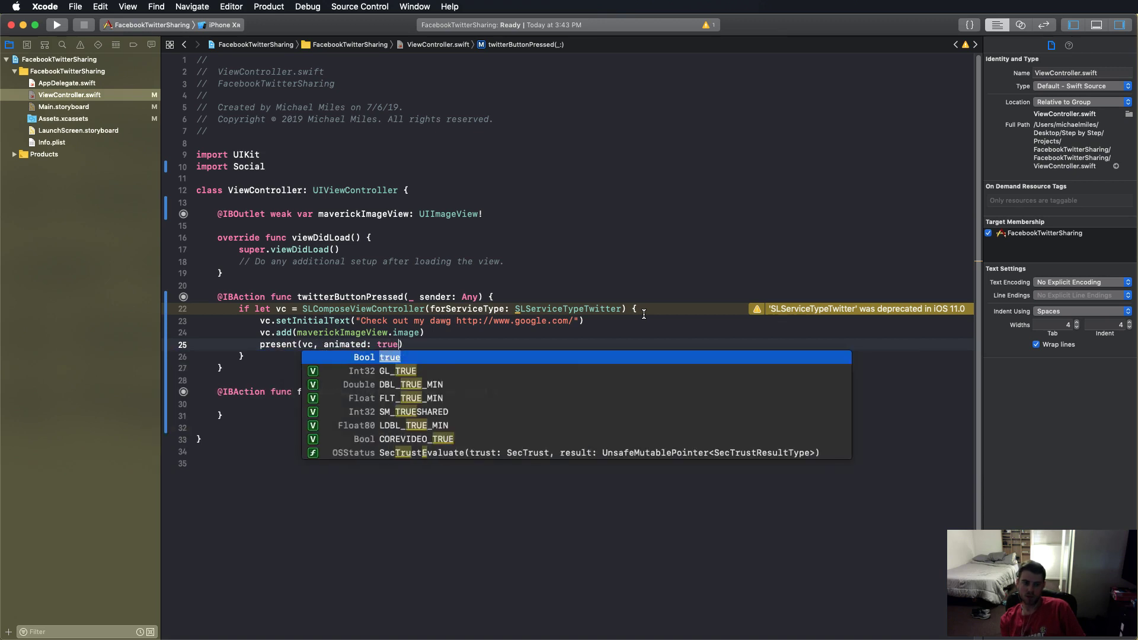
key(Return)
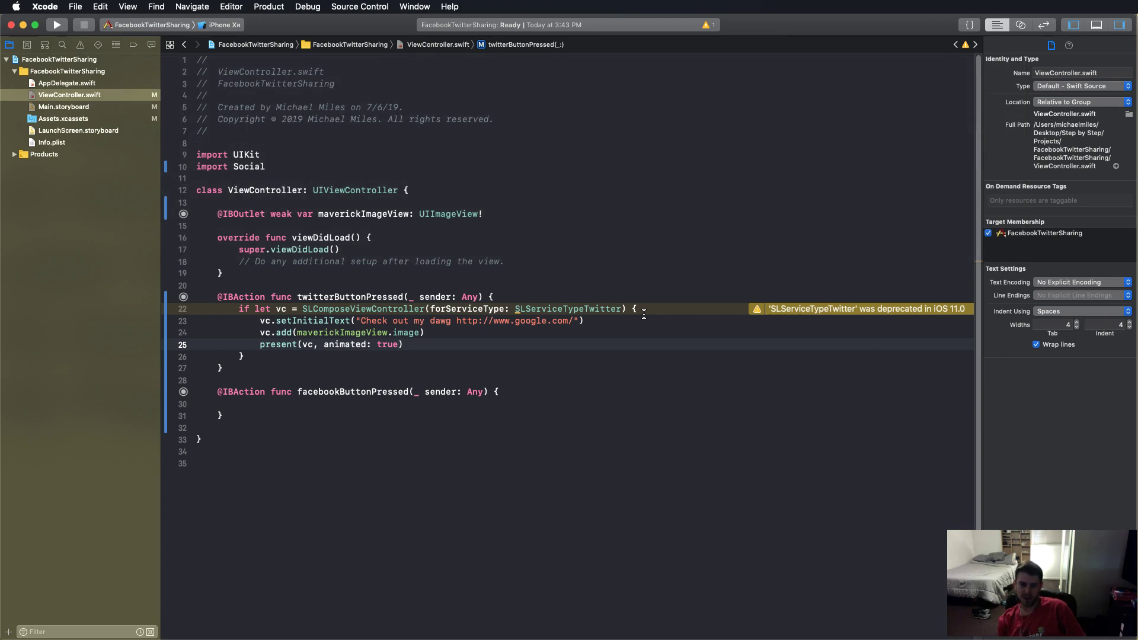
Write if let vc = SLComposeViewController(forServiceType: SLServiceTypeFacebook) { in facebookButtonPressed
click(335, 405)
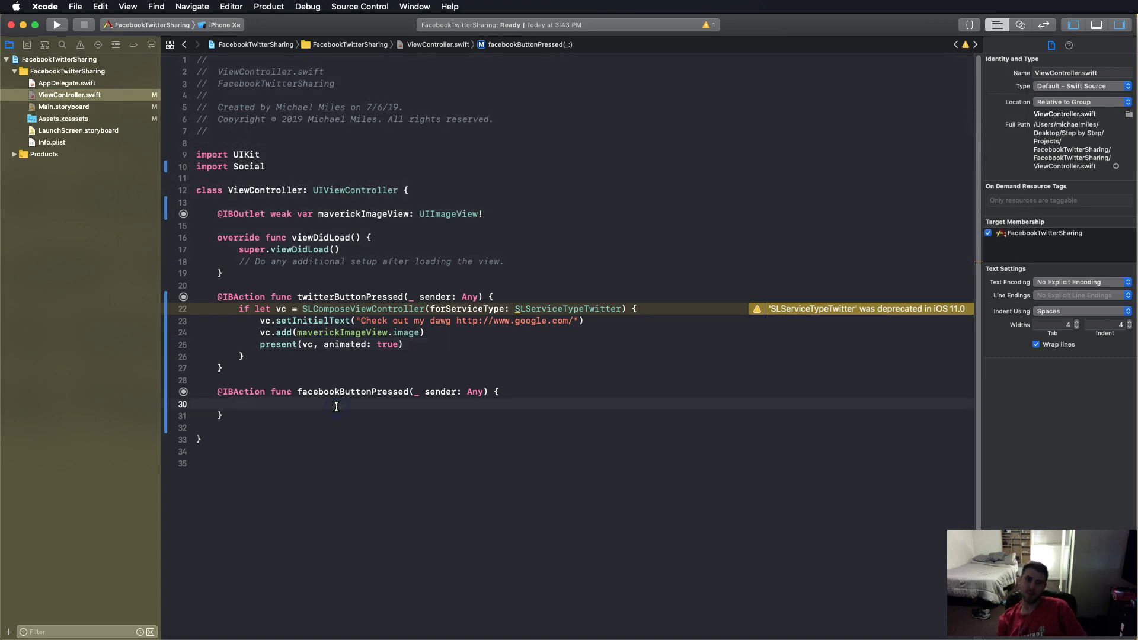
text(if l)
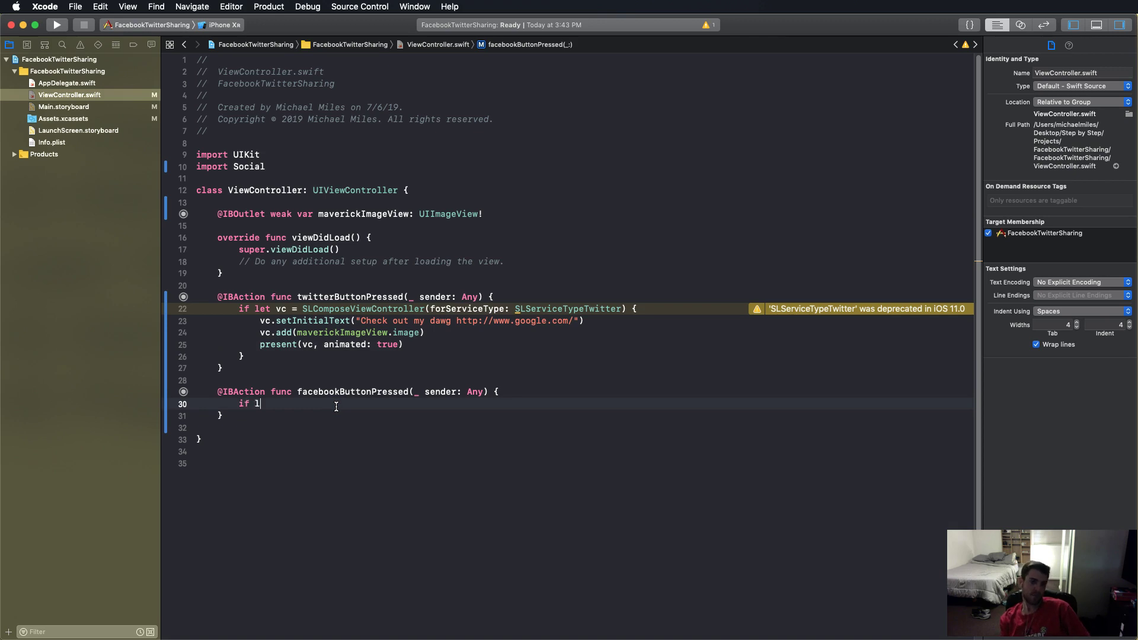
text(et vc = )
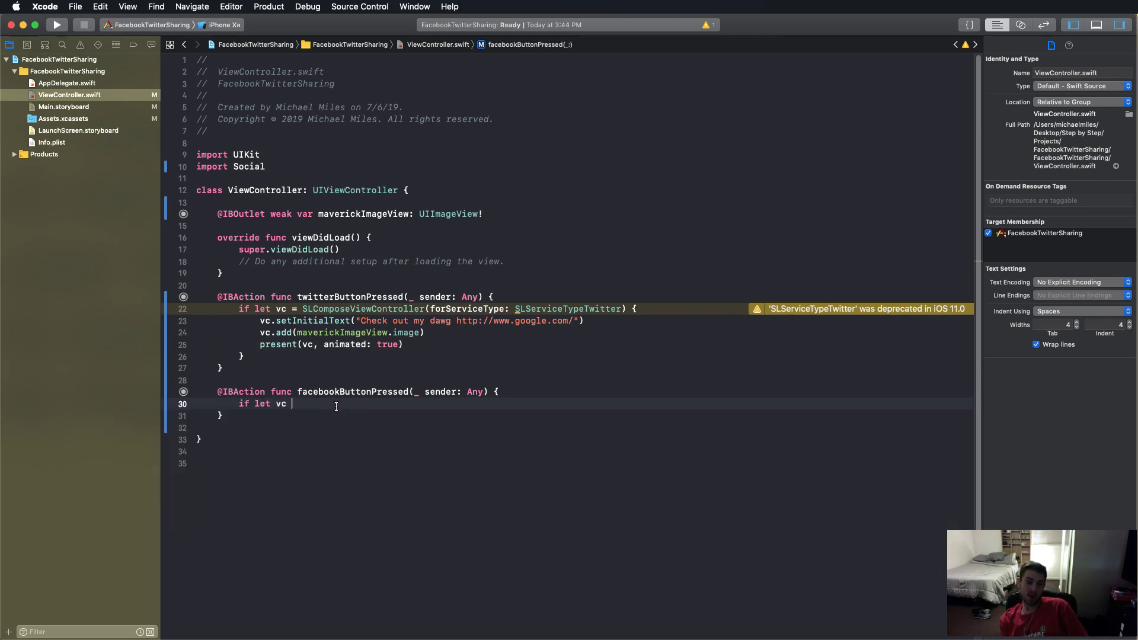
text(sl)
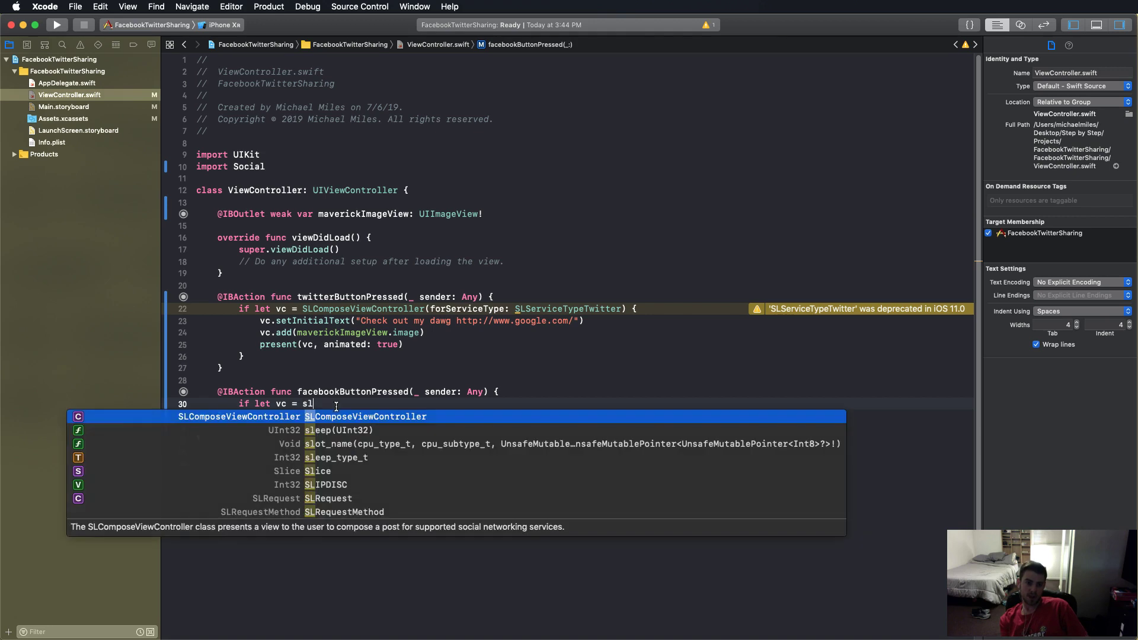
text(com)
key(Return)
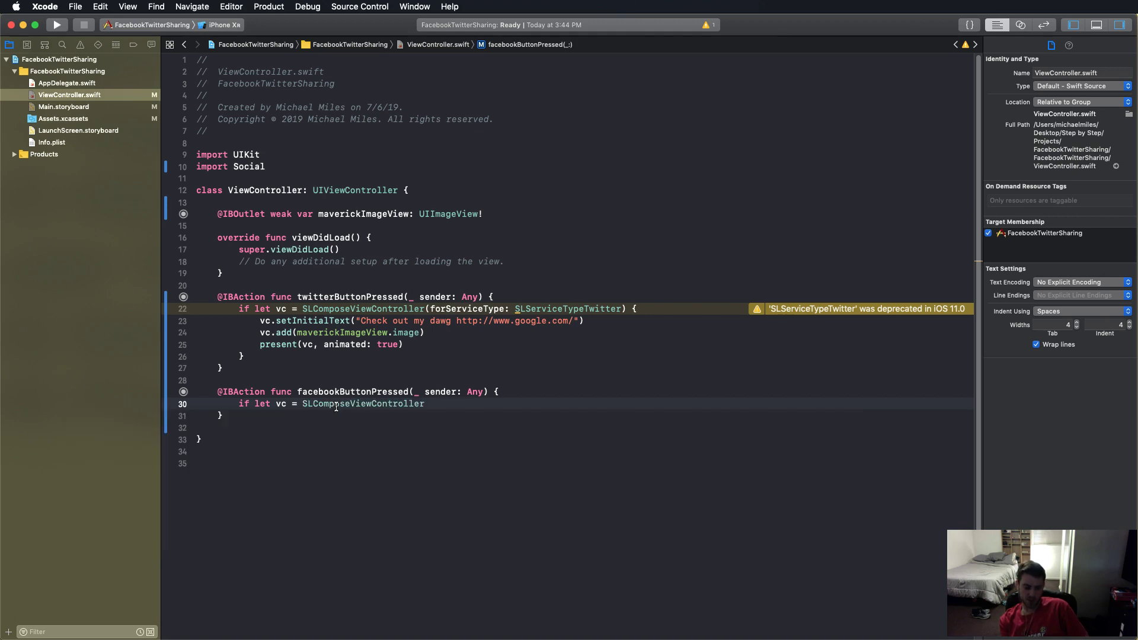
text((for)
key(Return)
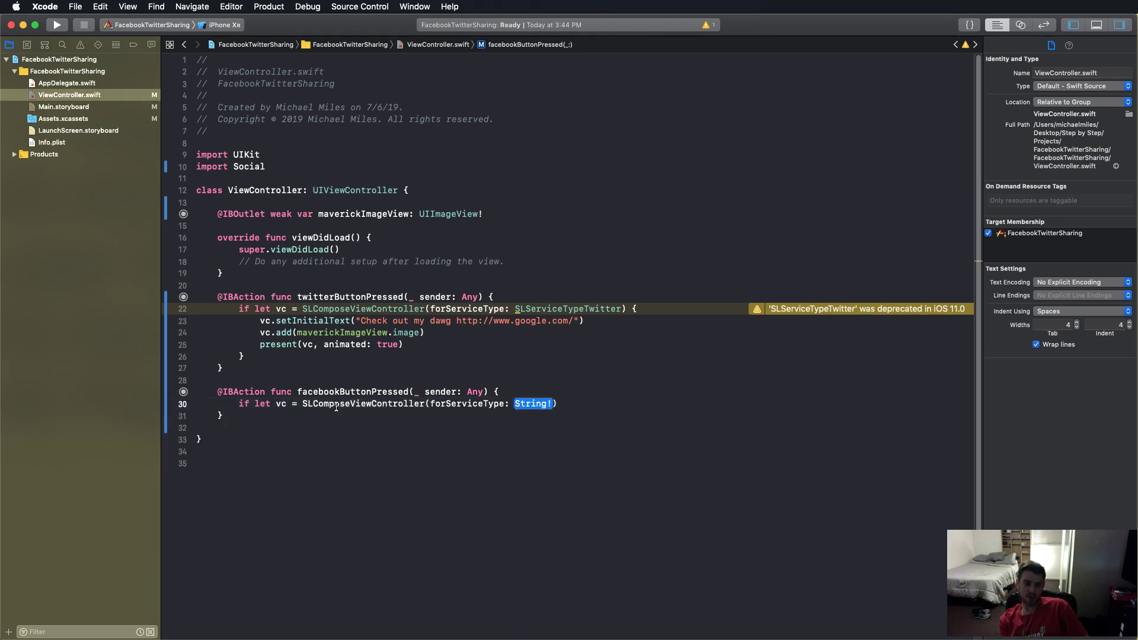
text(slser)
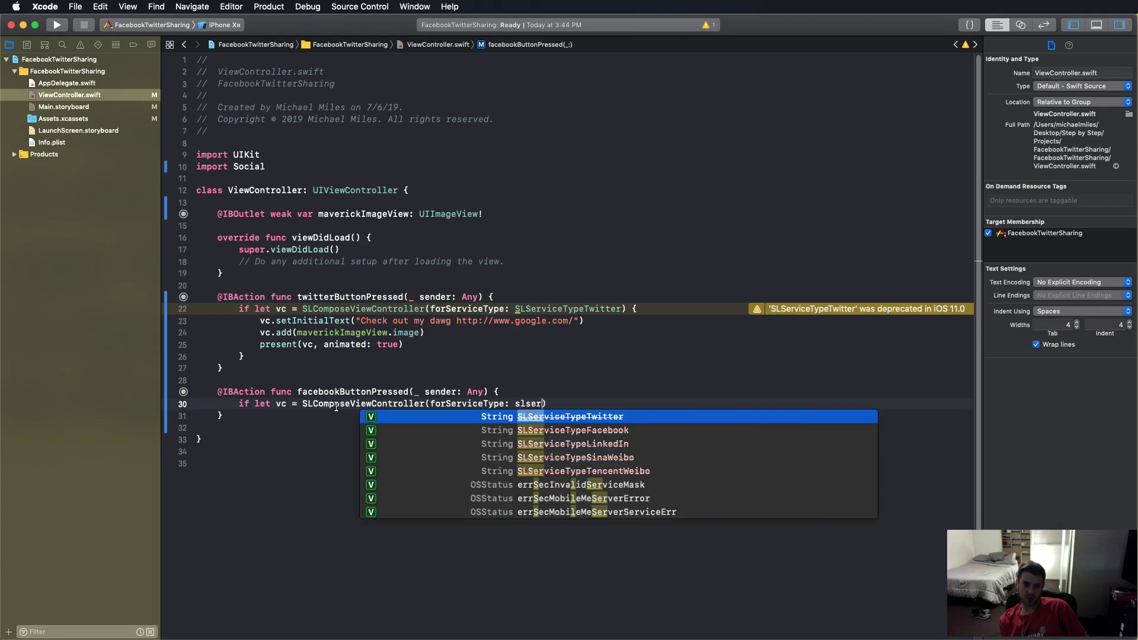
key(Down)
key(Return)
key(Right)
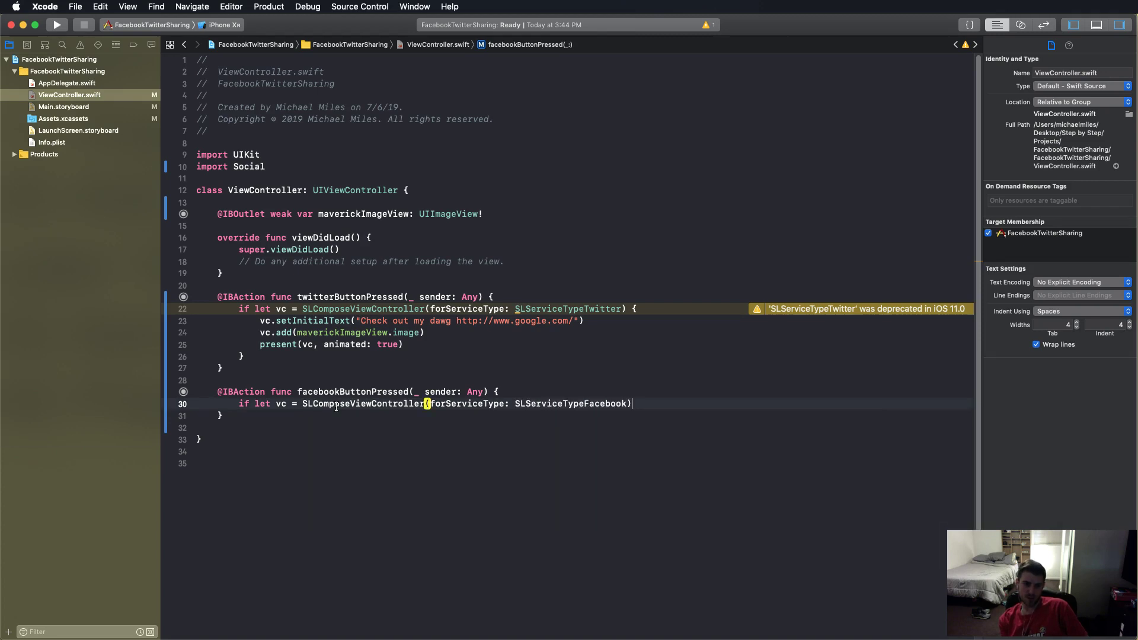
text({)
key(Return)
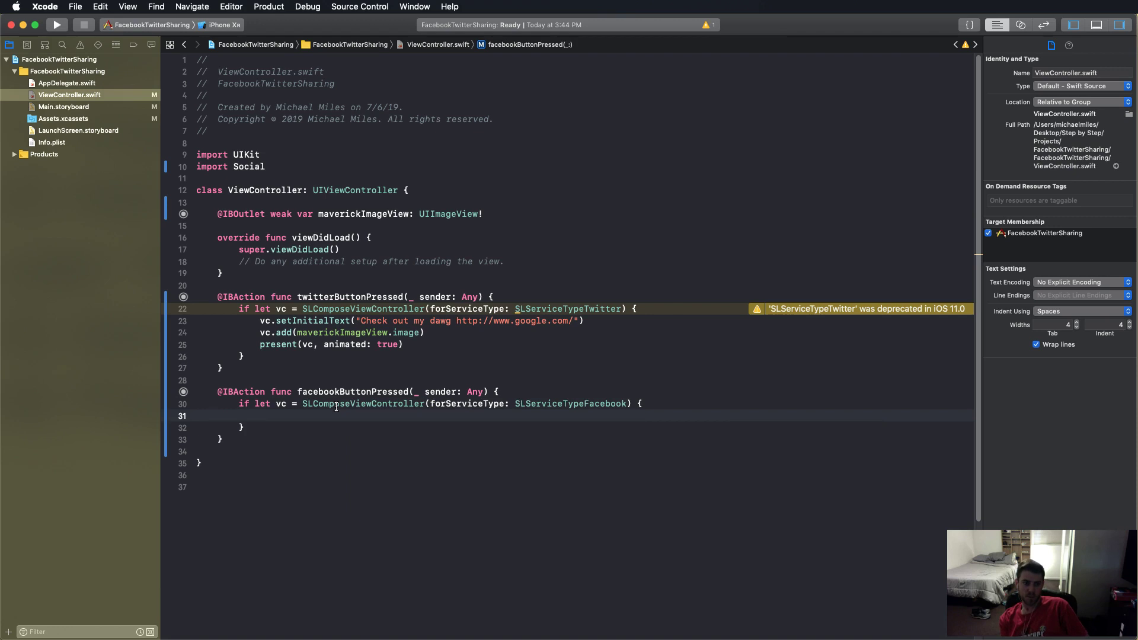
text(vc.)
text(set)
Set the Facebook sheet's initial text to "Maverick is Facebook friendly"
key(Return)
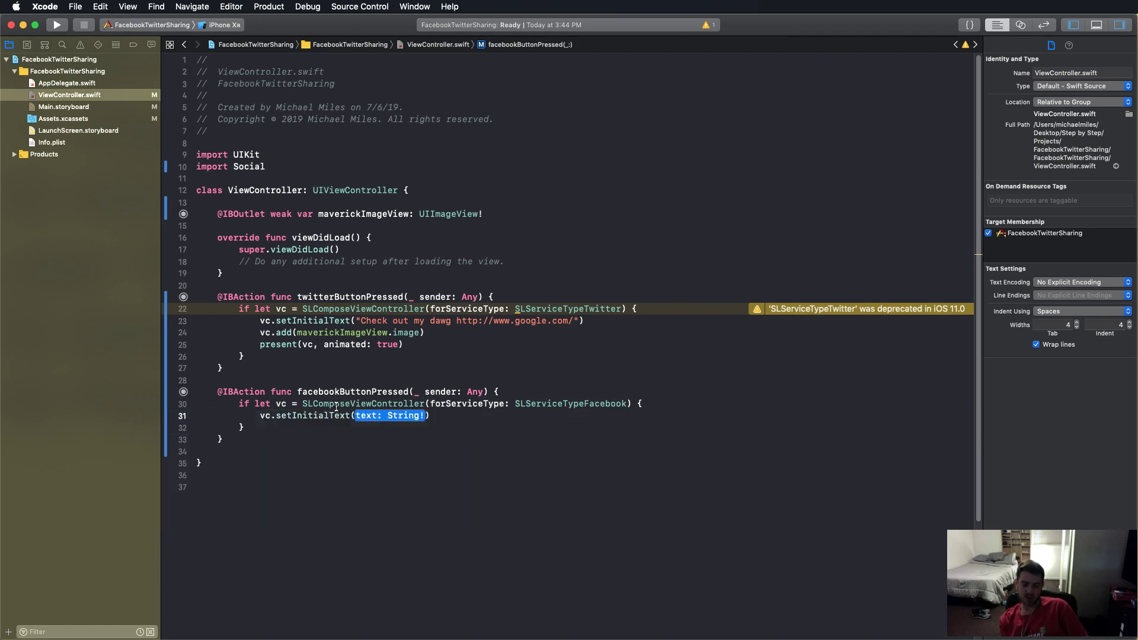
text(")
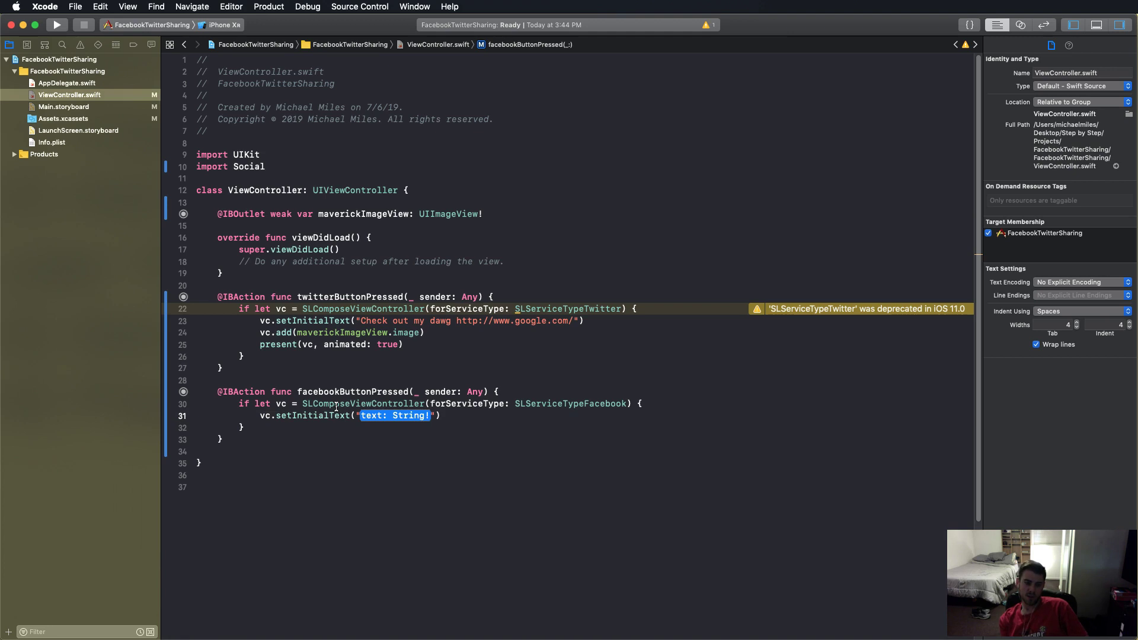
text(Maverick is )
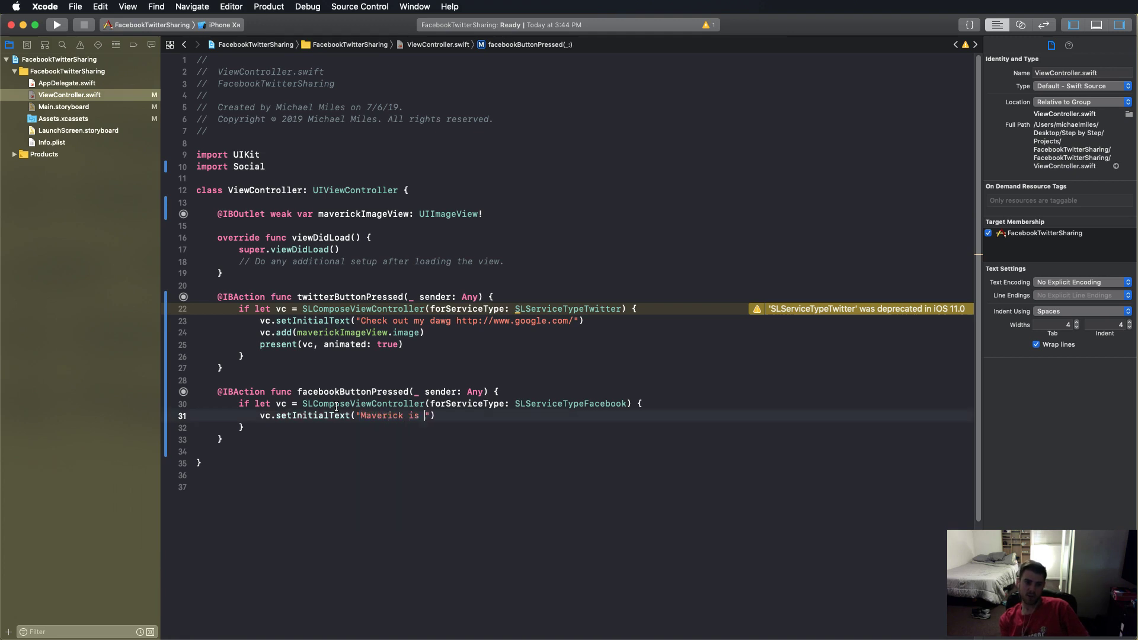
text(Facebook fr)
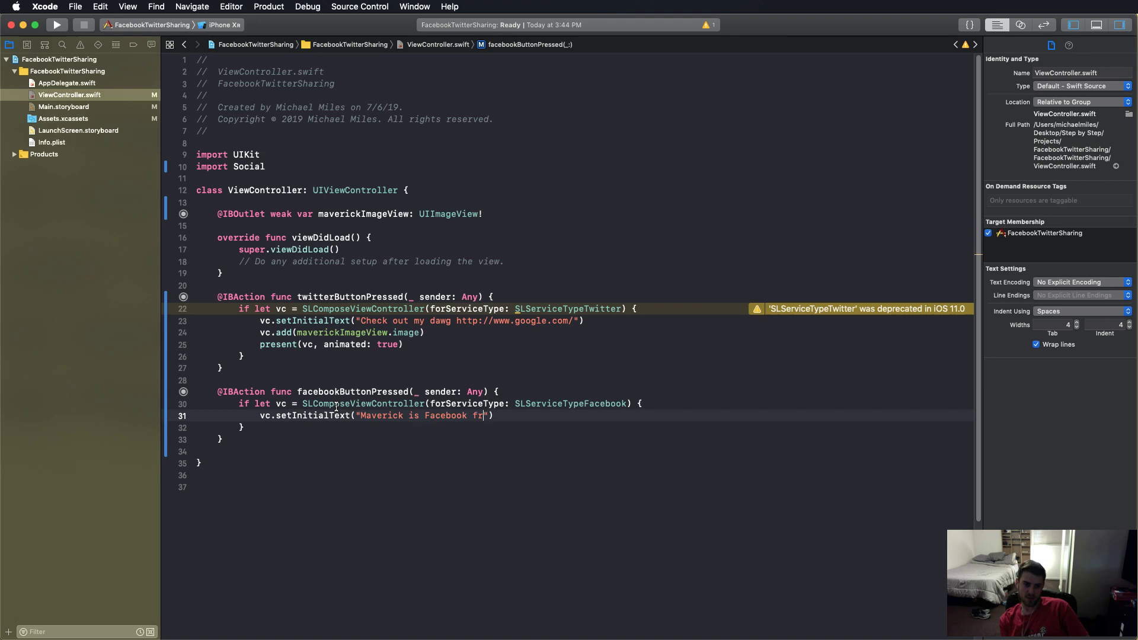
text(iendly)
key(Right)
key(Right)
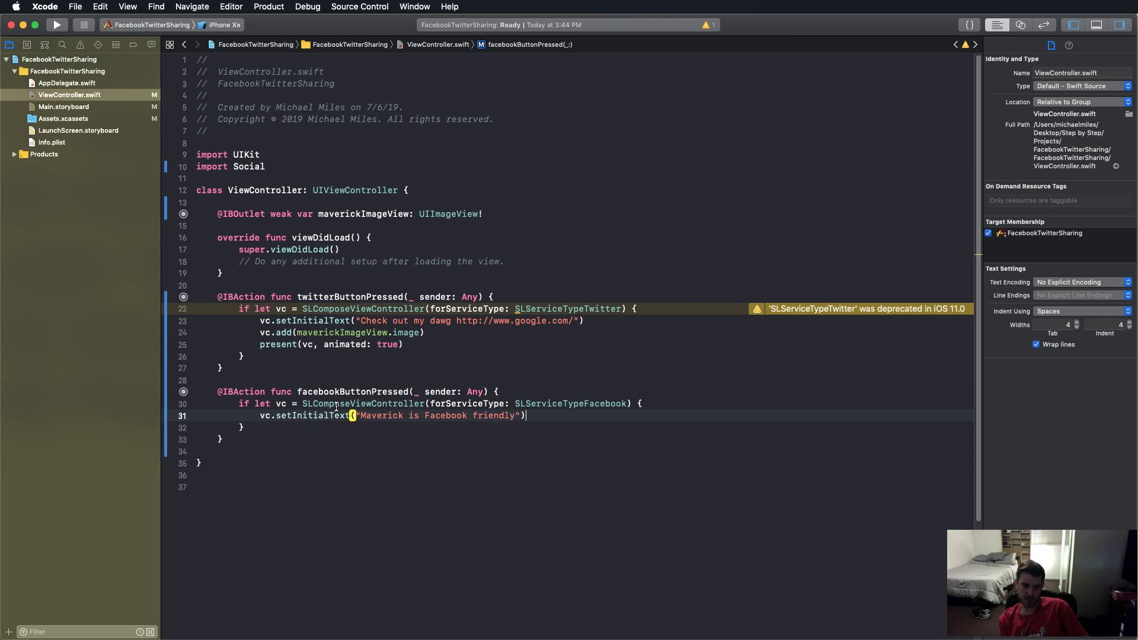
key(Return)
text(vc)
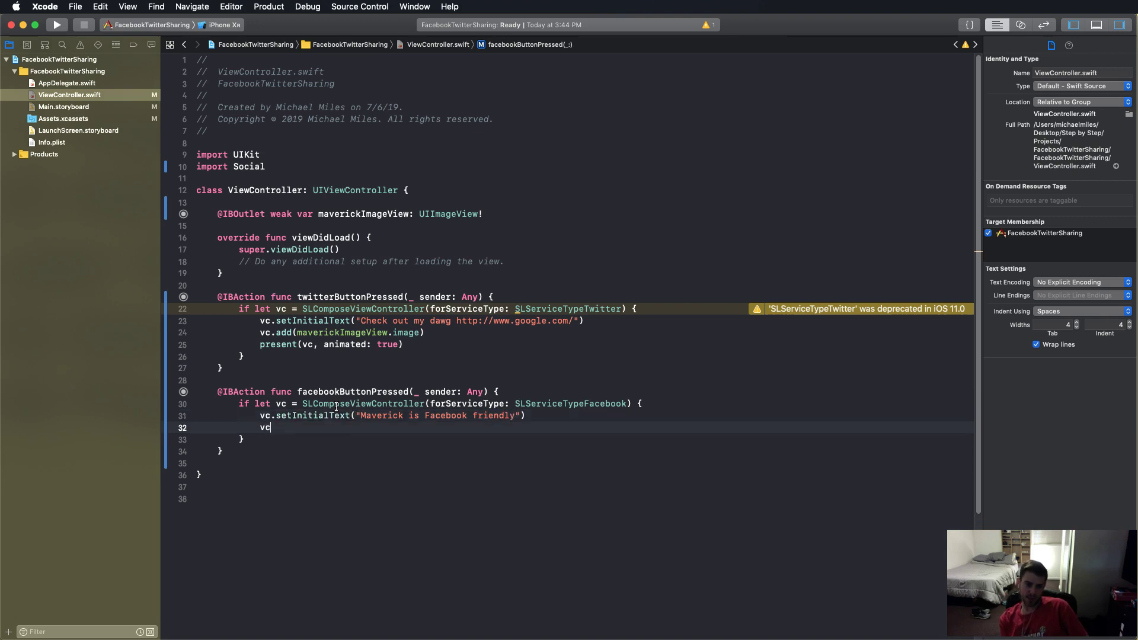
text(.add)
Add maverickImageView.image as the Facebook sheet's picture
key(Return)
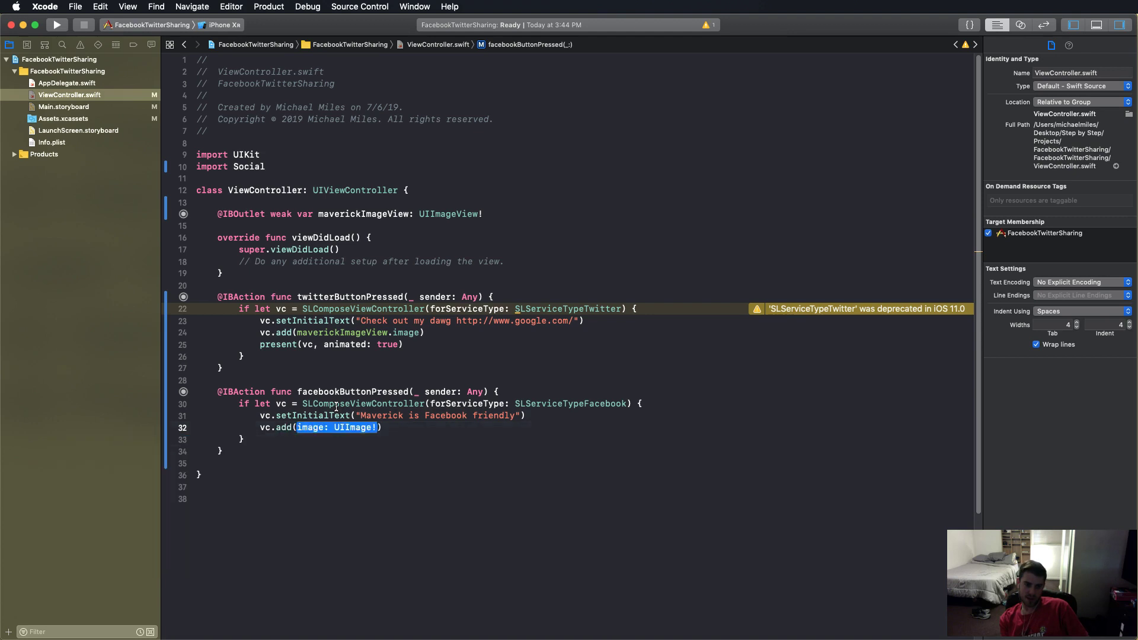
text(ma)
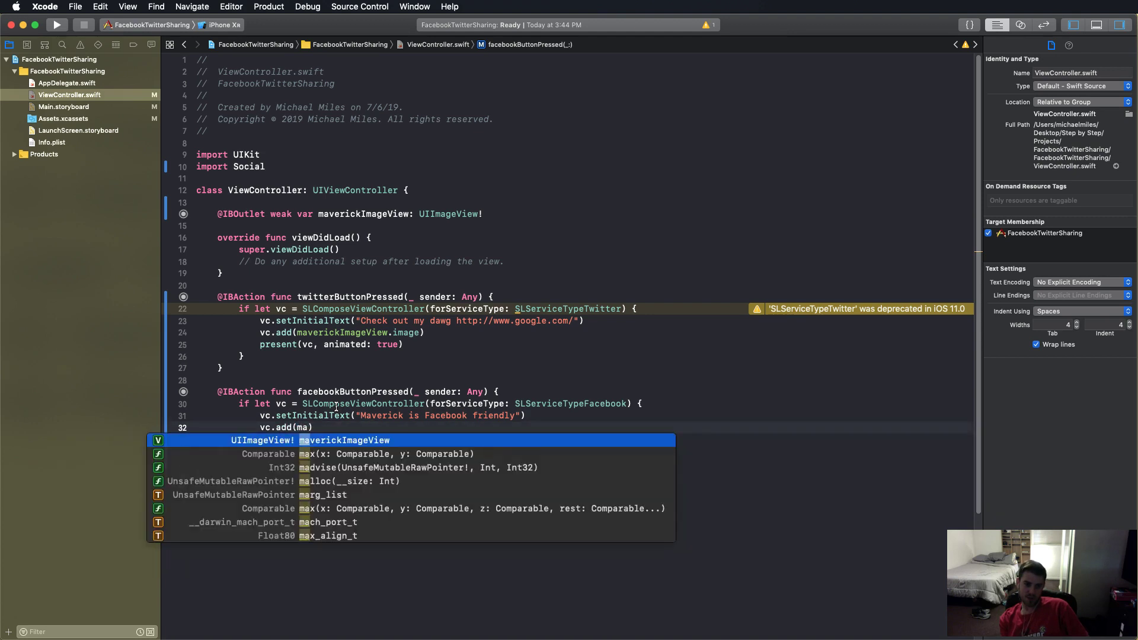
key(Return)
text(.im)
key(Return)
key(Right)
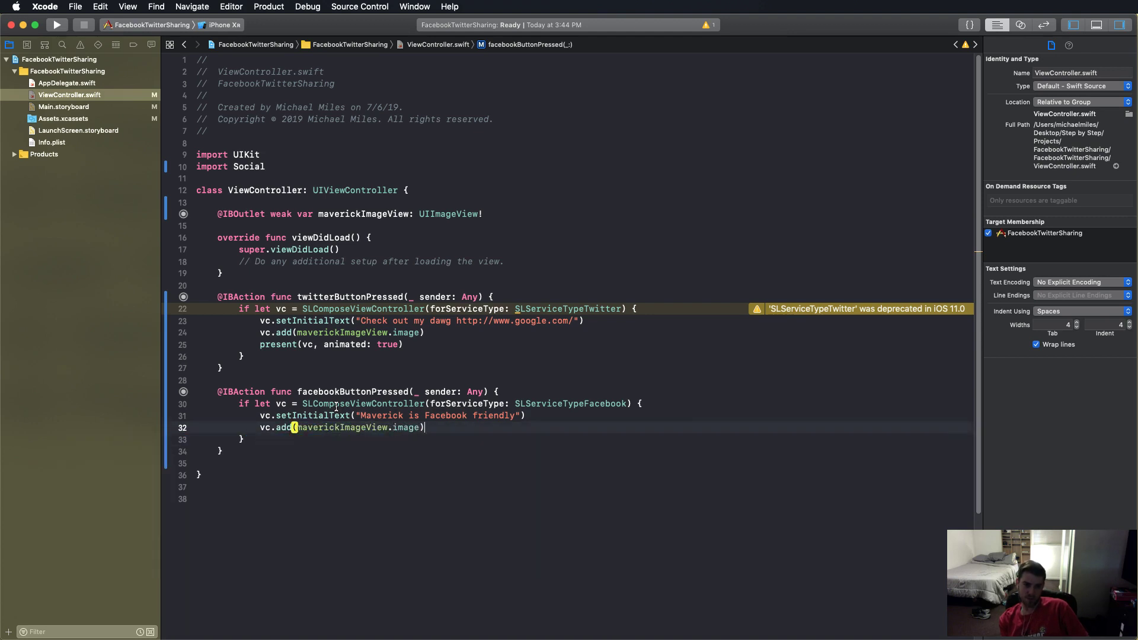
key(Return)
text(pre)
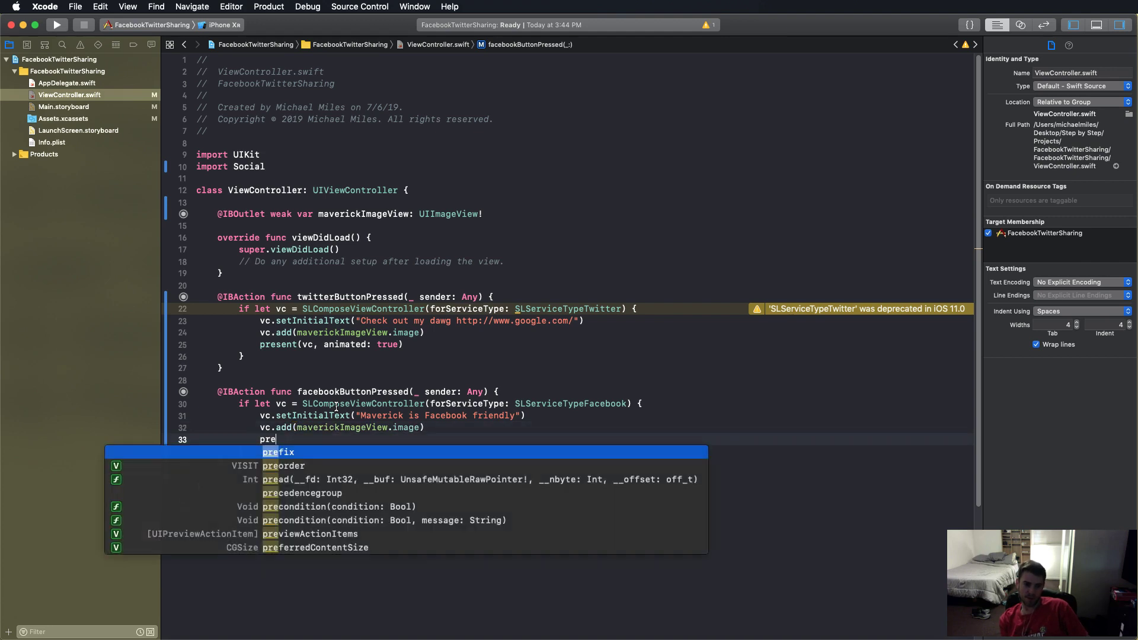
text(sent)
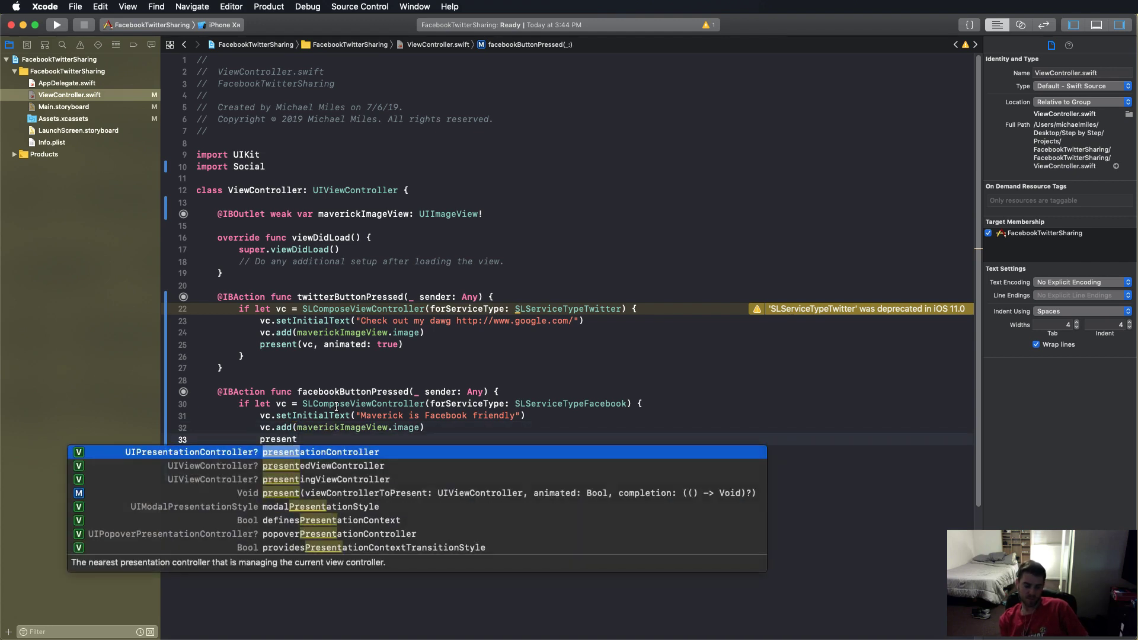
text((v)
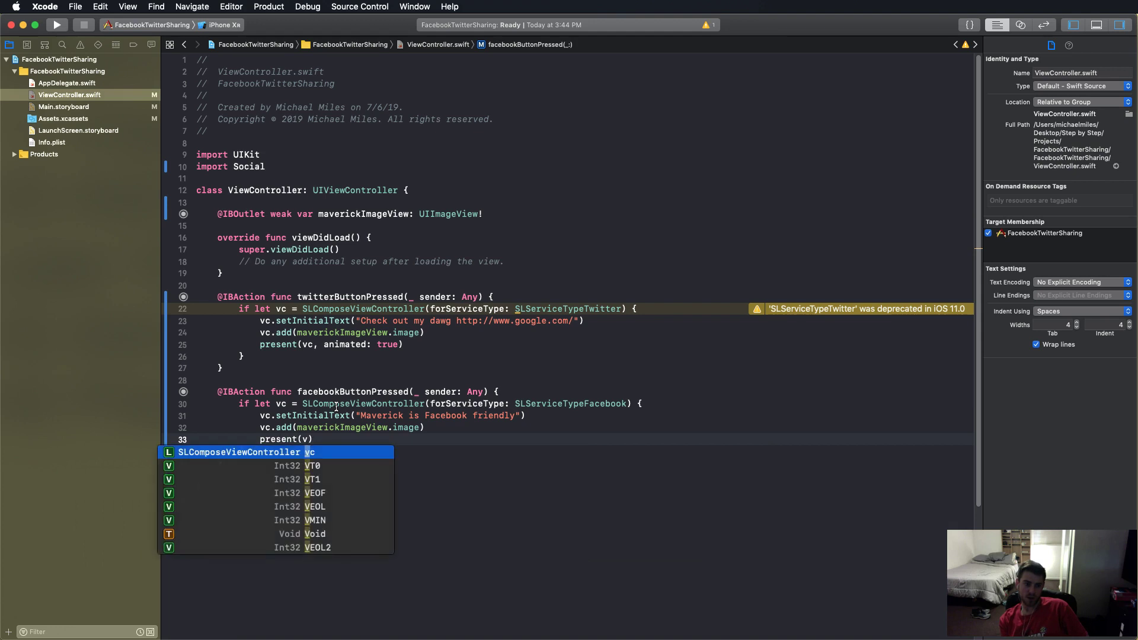
text(c, ani)
End the Facebook block with present(vc, animated: true)
key(Return)
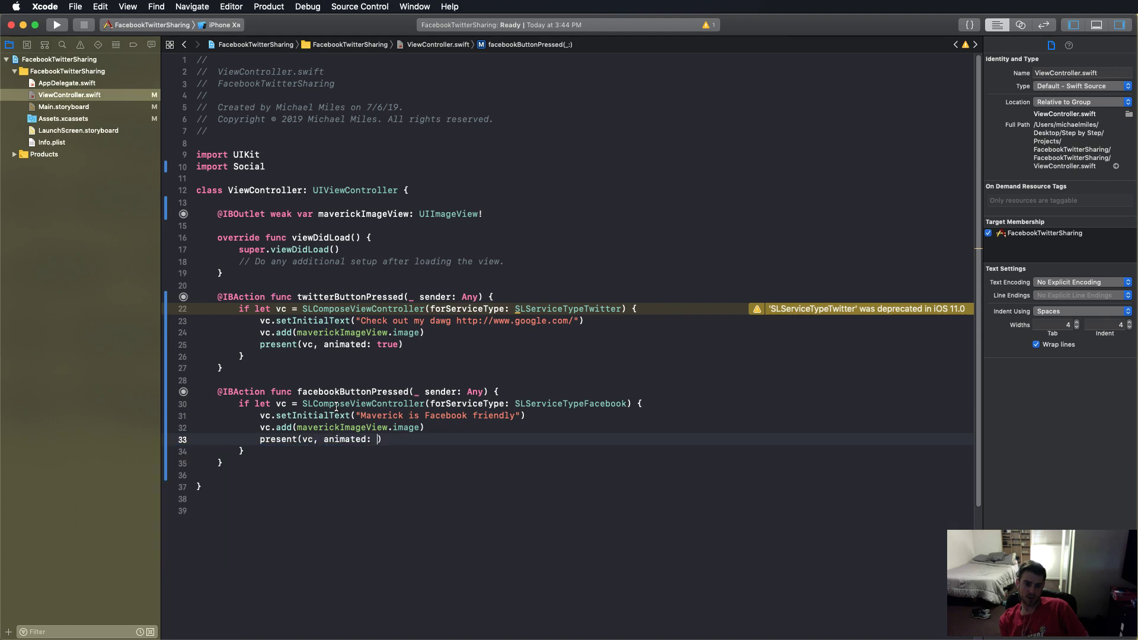
text(tru)
key(Return)
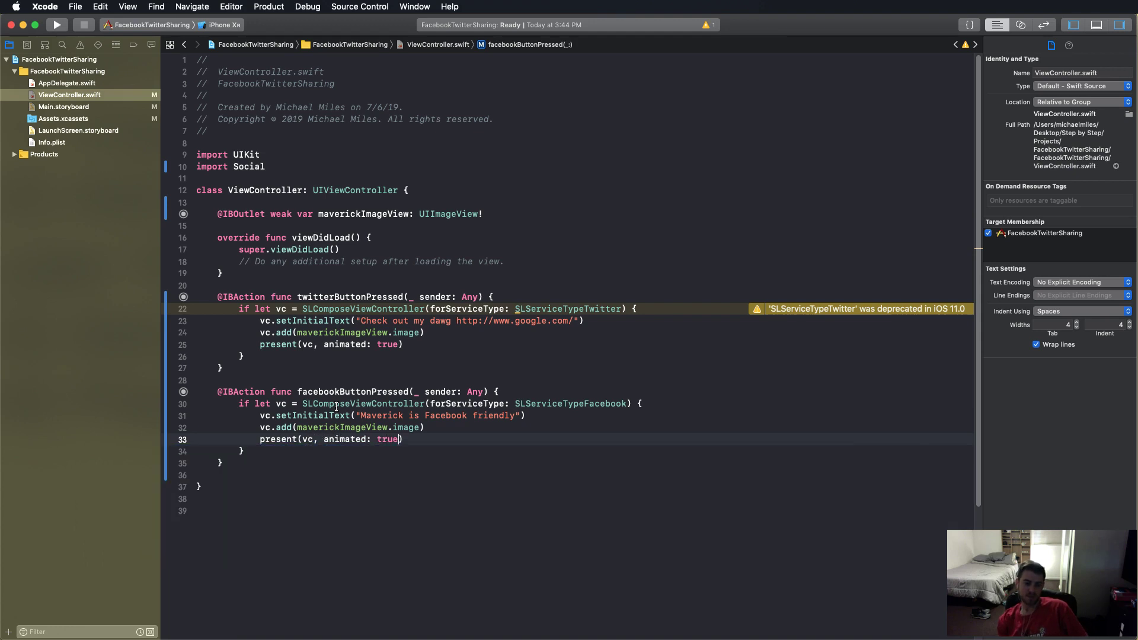